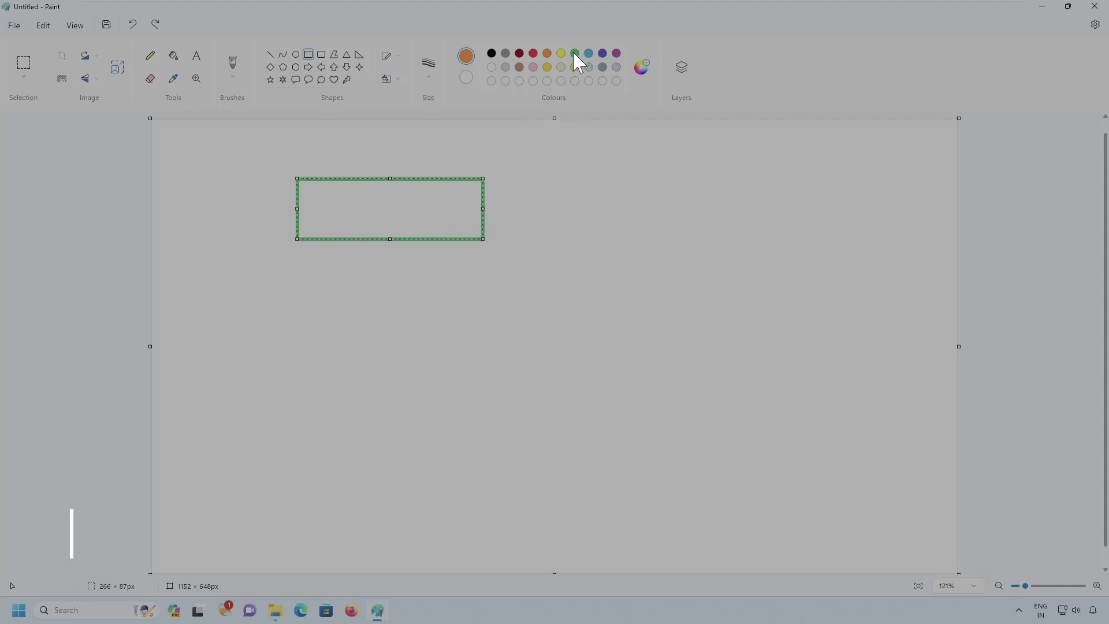
- Recolour the drawn rectangle red and add the red text "E:\" inside it
{"action": "left_click", "coordinate": [533, 53]}
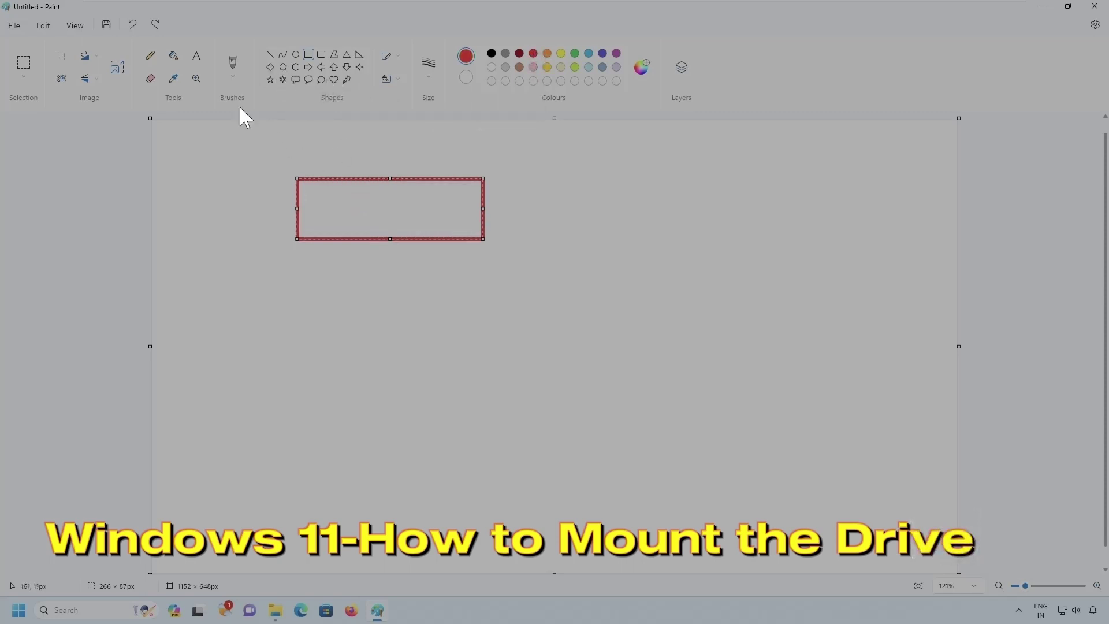
{"action": "left_click", "coordinate": [197, 59]}
{"action": "left_click", "coordinate": [355, 204]}
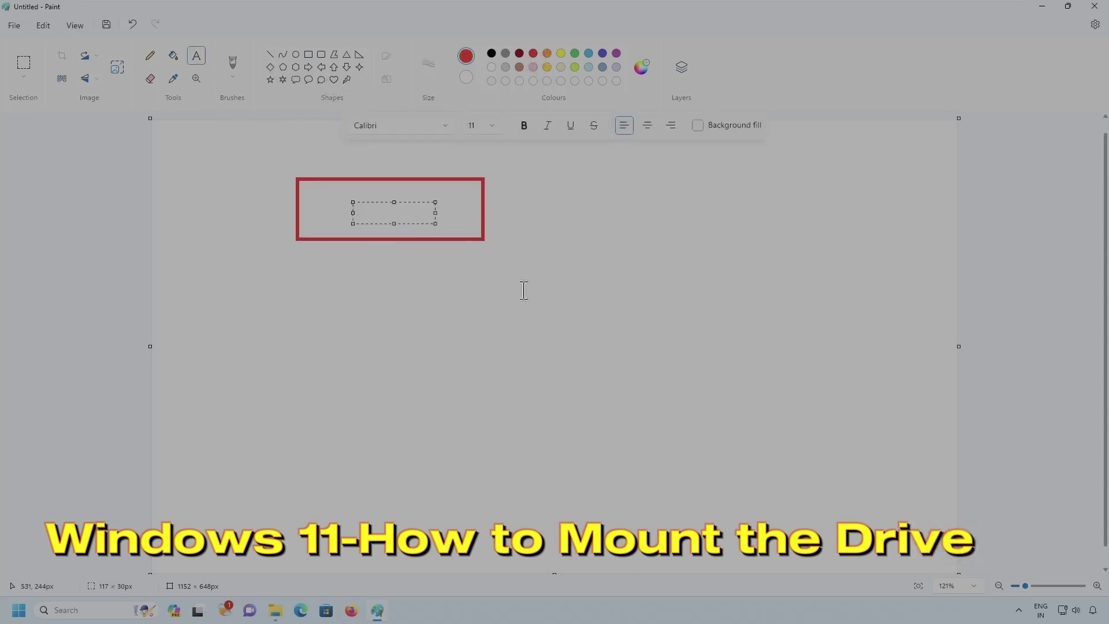
{"action": "type", "text": "E:\\"}
{"action": "left_click", "coordinate": [523, 289]}
- Add the green text "Mount Point" below and to the right of the red rectangle
{"action": "left_click", "coordinate": [542, 302]}
{"action": "left_click", "coordinate": [575, 54]}
{"action": "type", "text": "Mount Point"}
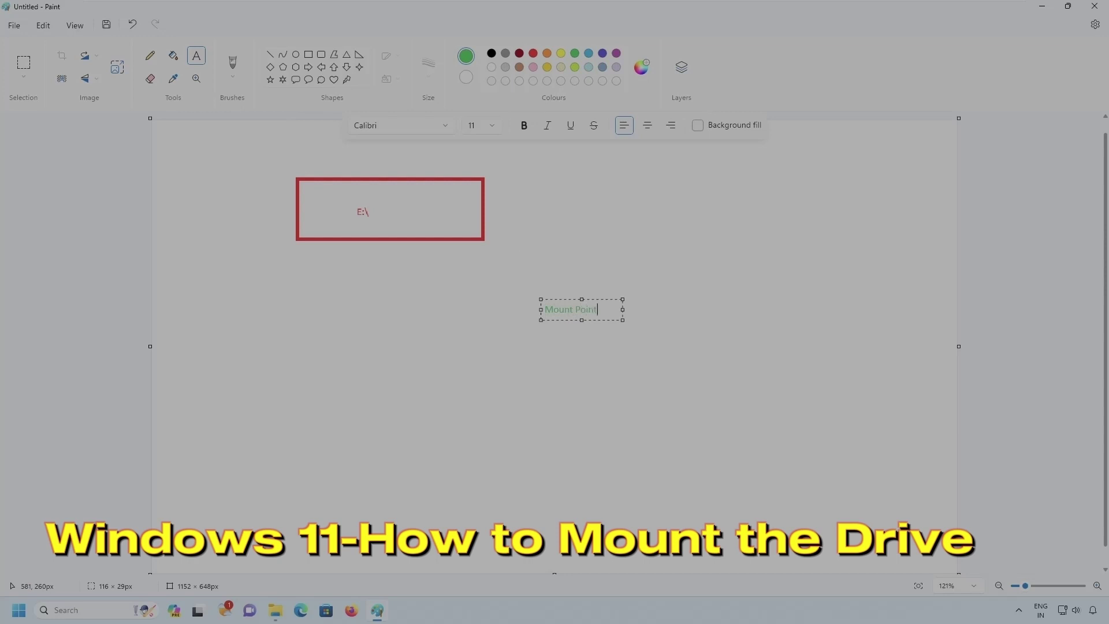
{"action": "left_click", "coordinate": [515, 397]}
- Draw a green vertical line about 117 px long down from "E:\" and a slanted line about 21 × 66 px below-left of "Mount Point"
{"action": "left_click", "coordinate": [270, 54]}
{"action": "left_click_drag", "start_coordinate": [362, 225], "coordinate": [363, 306]}
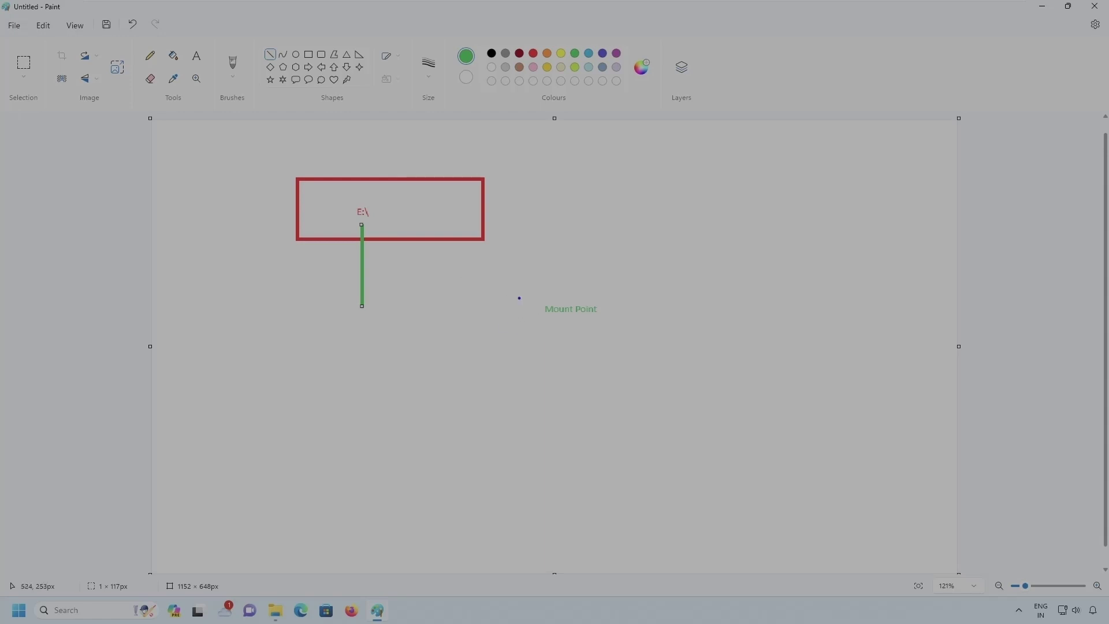
{"action": "left_click_drag", "start_coordinate": [519, 297], "coordinate": [613, 337]}
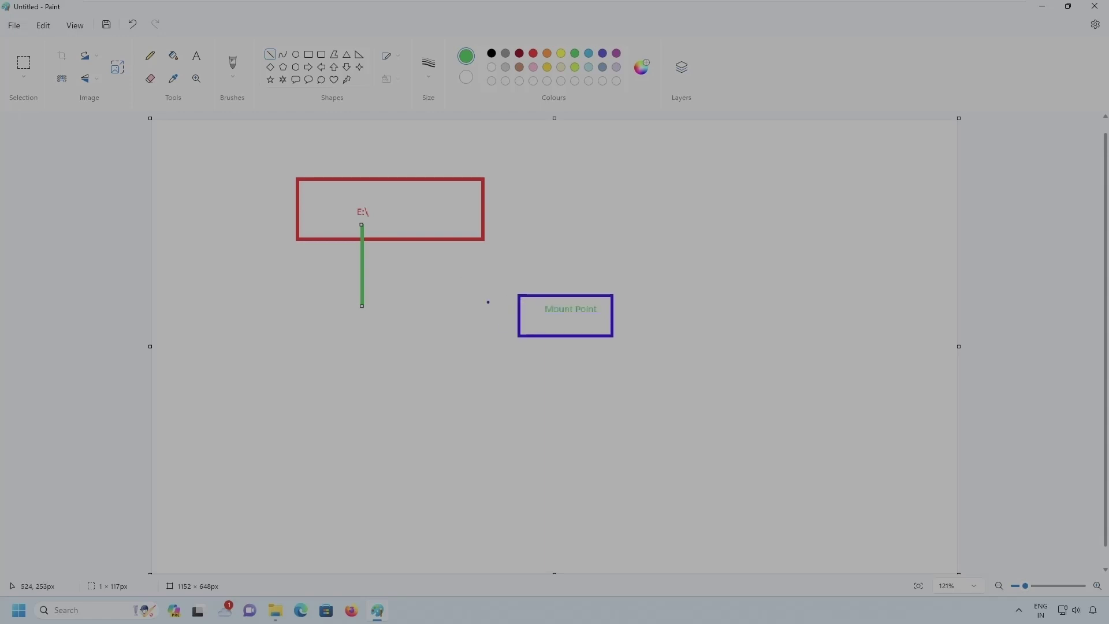
{"action": "left_click", "coordinate": [471, 404]}
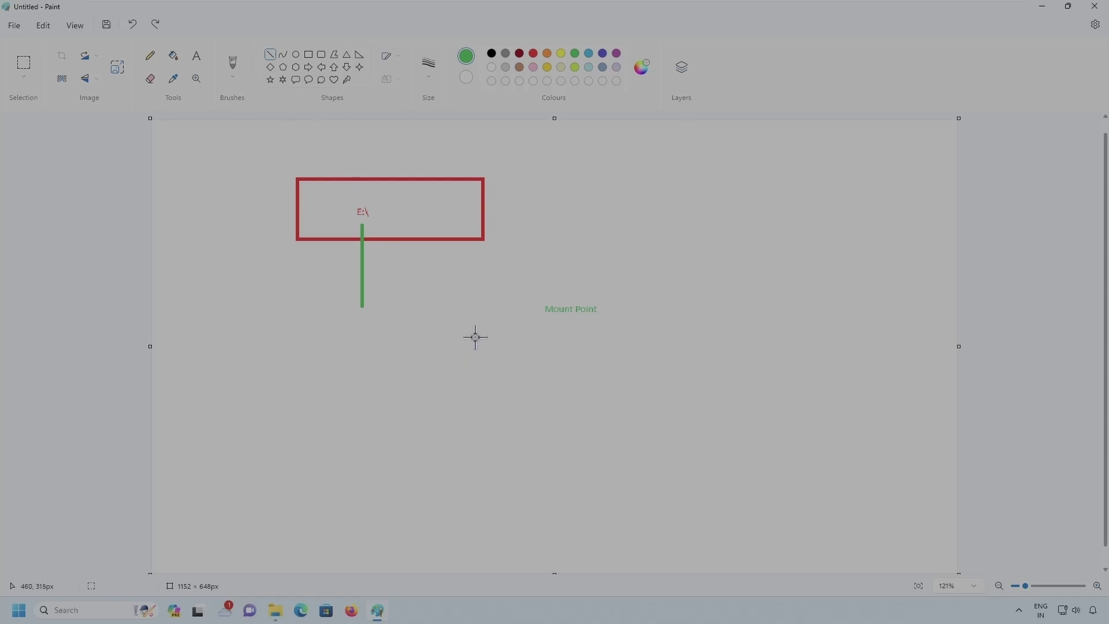
{"action": "left_click_drag", "start_coordinate": [478, 329], "coordinate": [464, 374]}
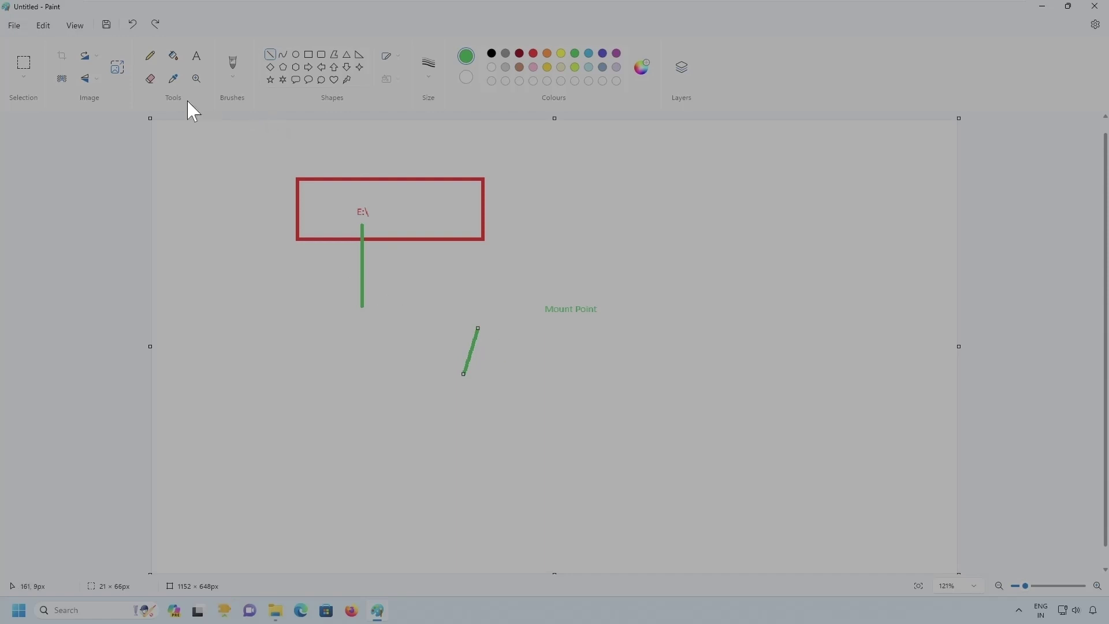
- Add a green text block beside the slanted line listing /etc, /dev and /mnt on separate lines
{"action": "left_click", "coordinate": [197, 56]}
{"action": "left_click", "coordinate": [485, 353]}
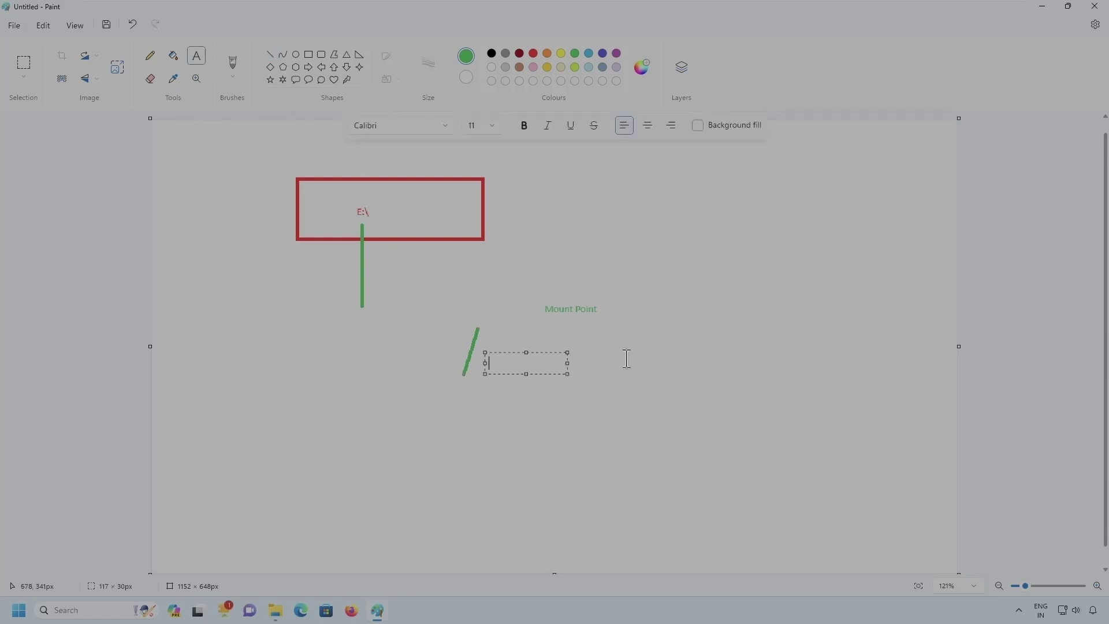
{"action": "type", "text": "/etc"}
{"action": "key", "text": "Return"}
{"action": "type", "text": "/dev"}
{"action": "key", "text": "Return"}
{"action": "type", "text": "/mnt"}
{"action": "left_click", "coordinate": [632, 414]}
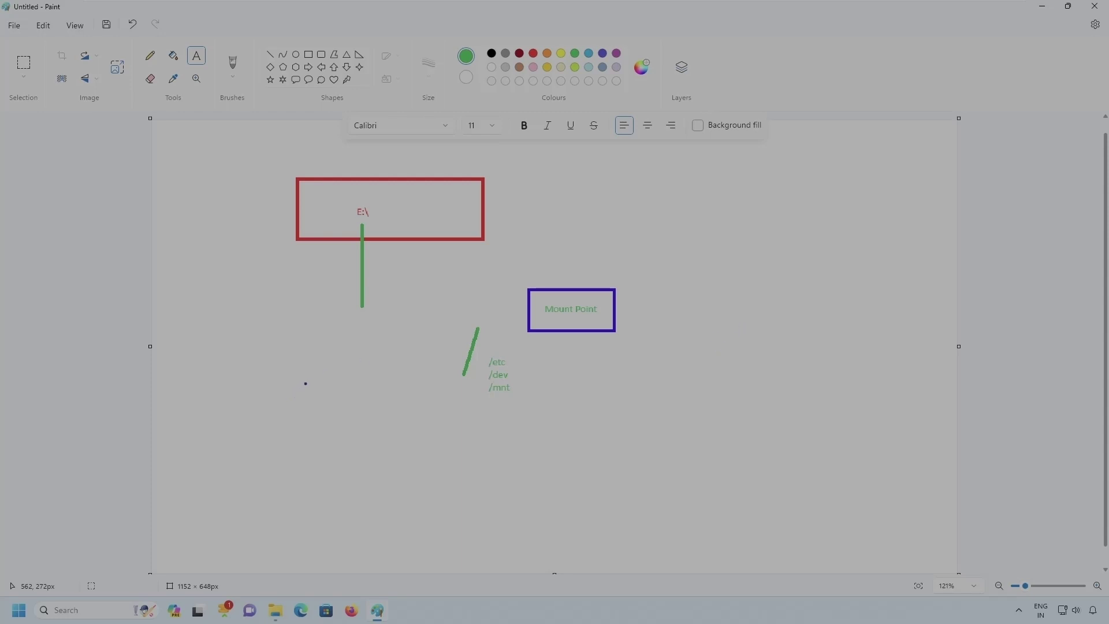
{"action": "key", "text": "ctrl+z"}
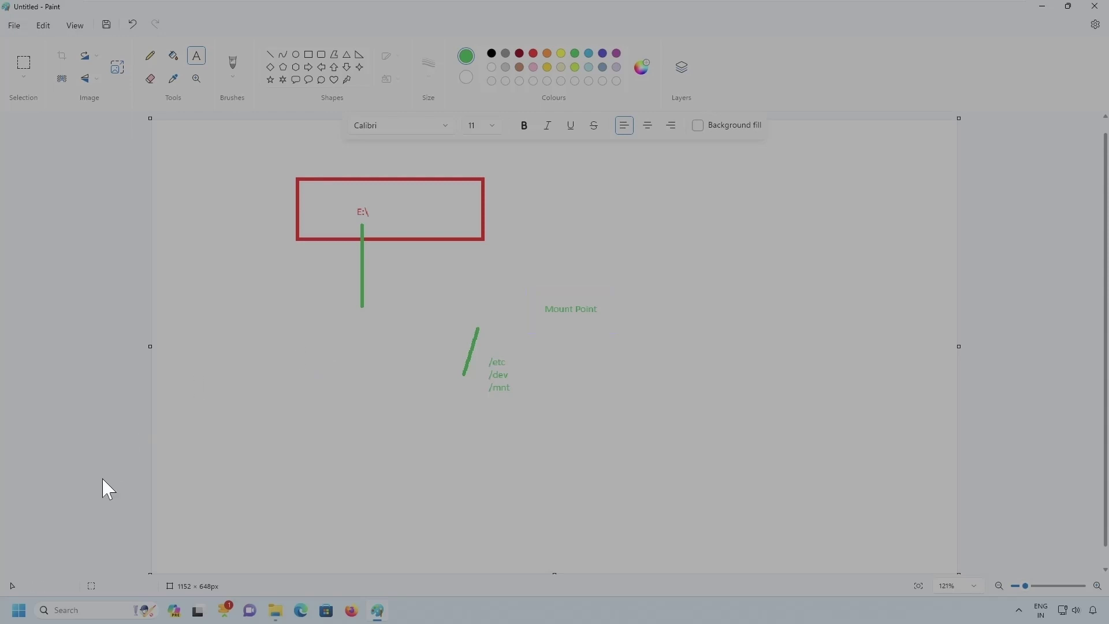
- Open Disk Management, initialize Disk 2 with the GPT partition style and maximize the window
{"action": "right_click", "coordinate": [19, 611]}
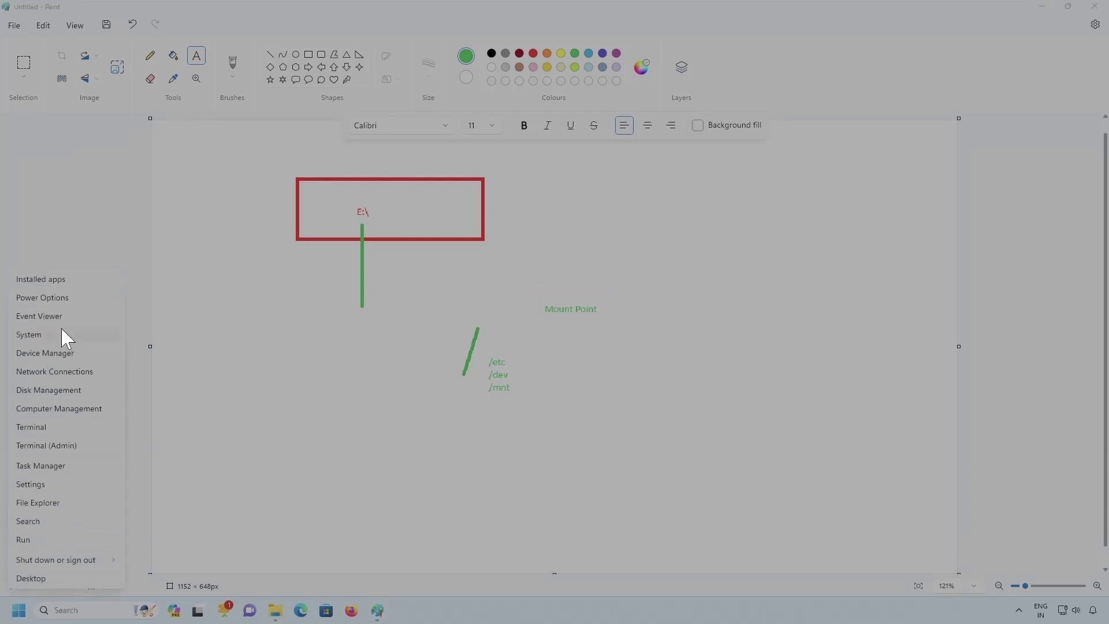
{"action": "left_click", "coordinate": [56, 390]}
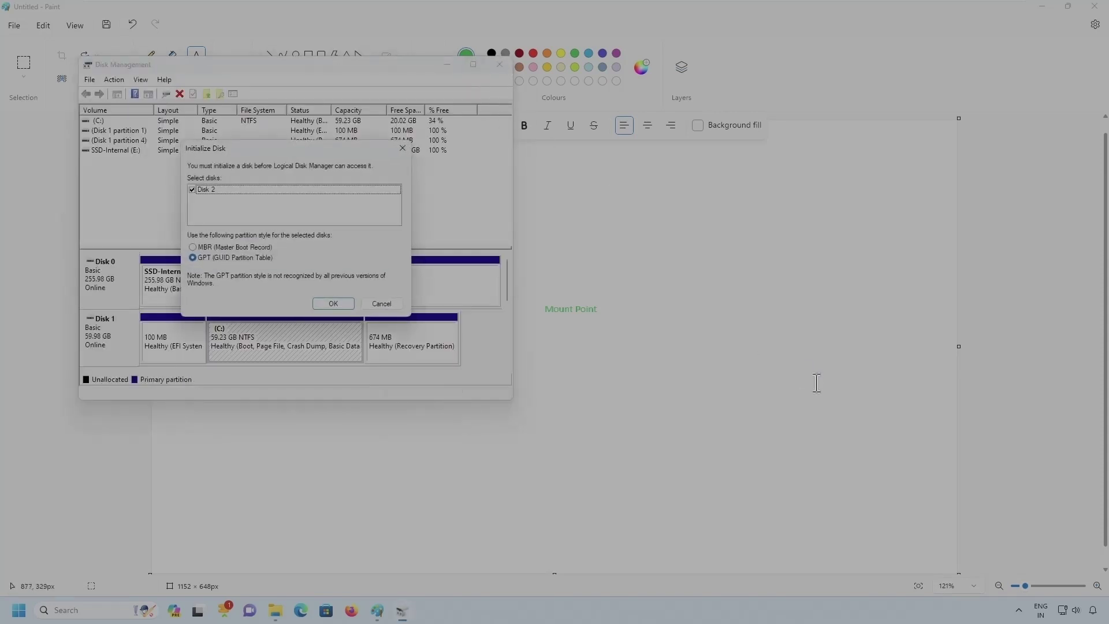
{"action": "left_click", "coordinate": [334, 304]}
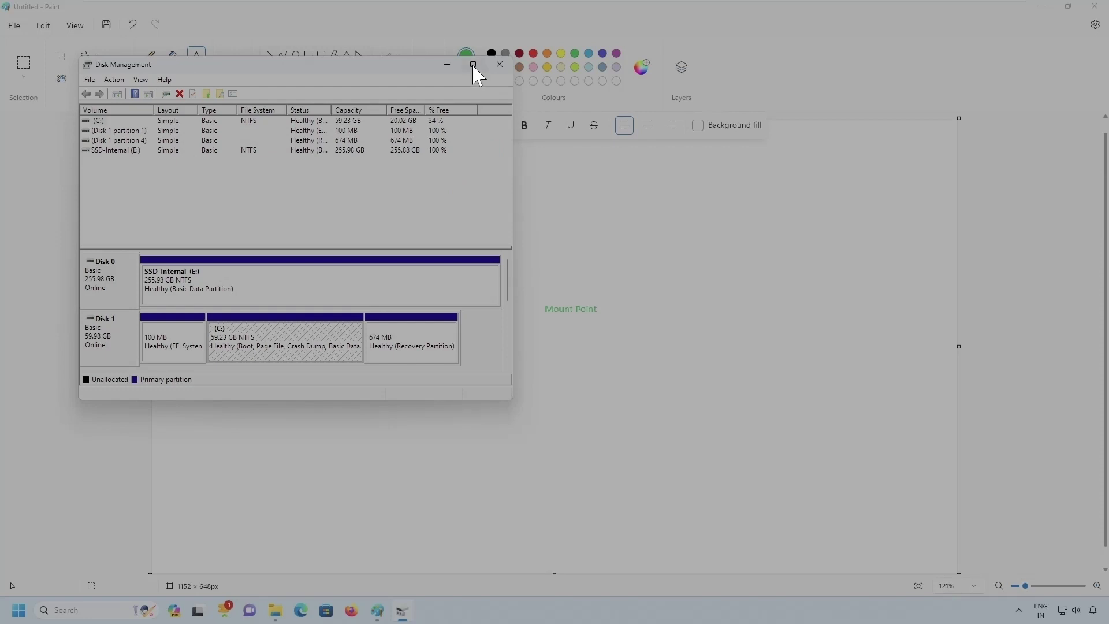
{"action": "left_click", "coordinate": [473, 65]}
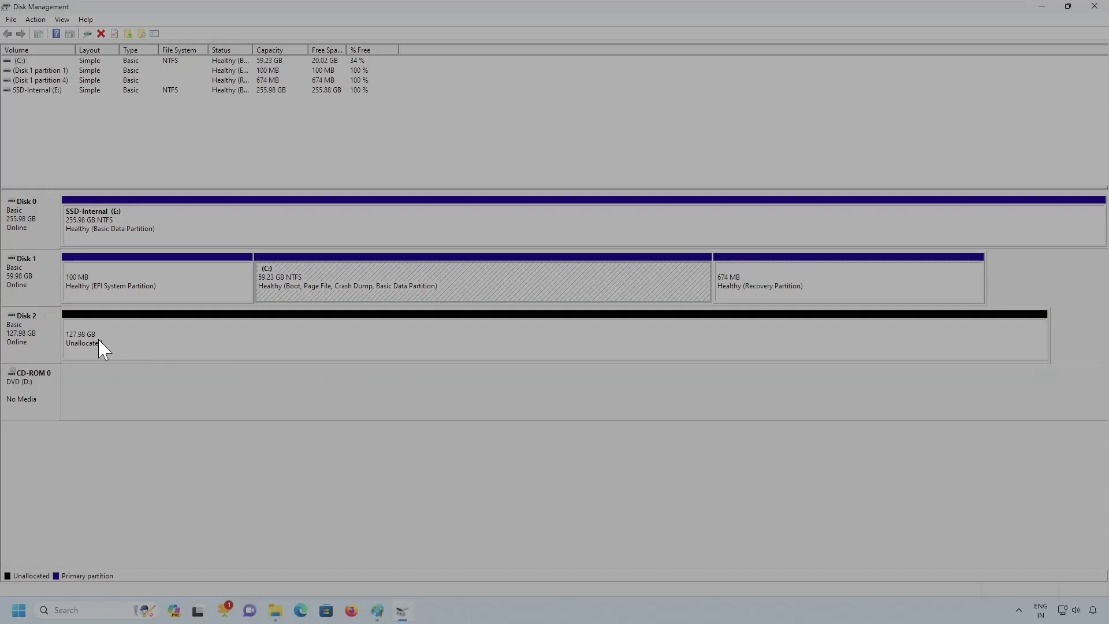
{"action": "left_click", "coordinate": [156, 478]}
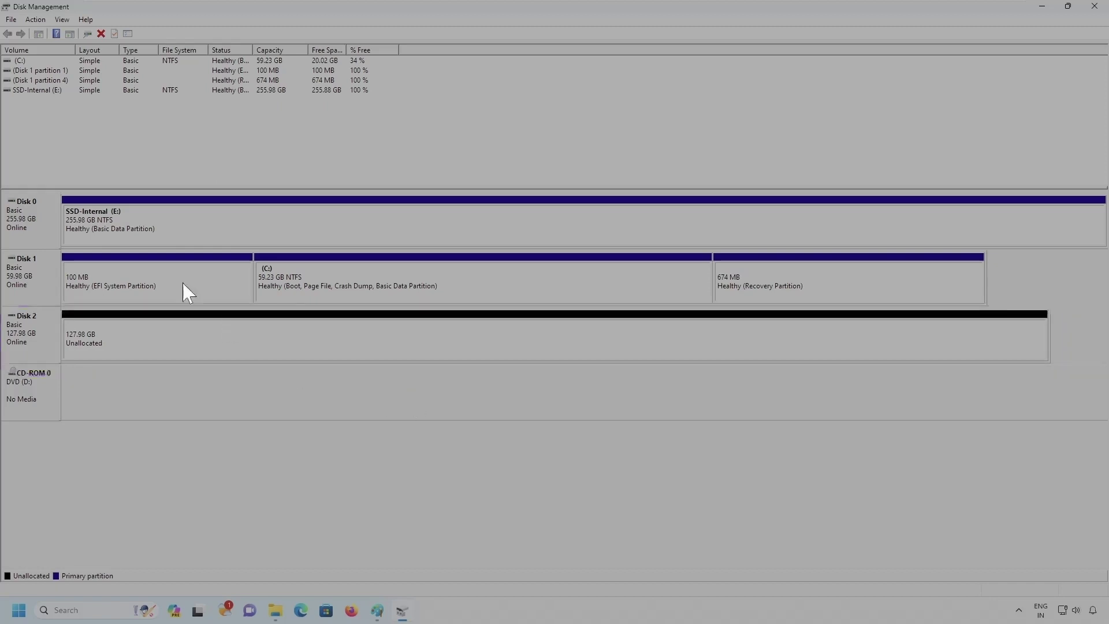
- Open the SSD-Internal (E:) volume in File Explorer and create a folder named "share" in its root
{"action": "right_click", "coordinate": [171, 227]}
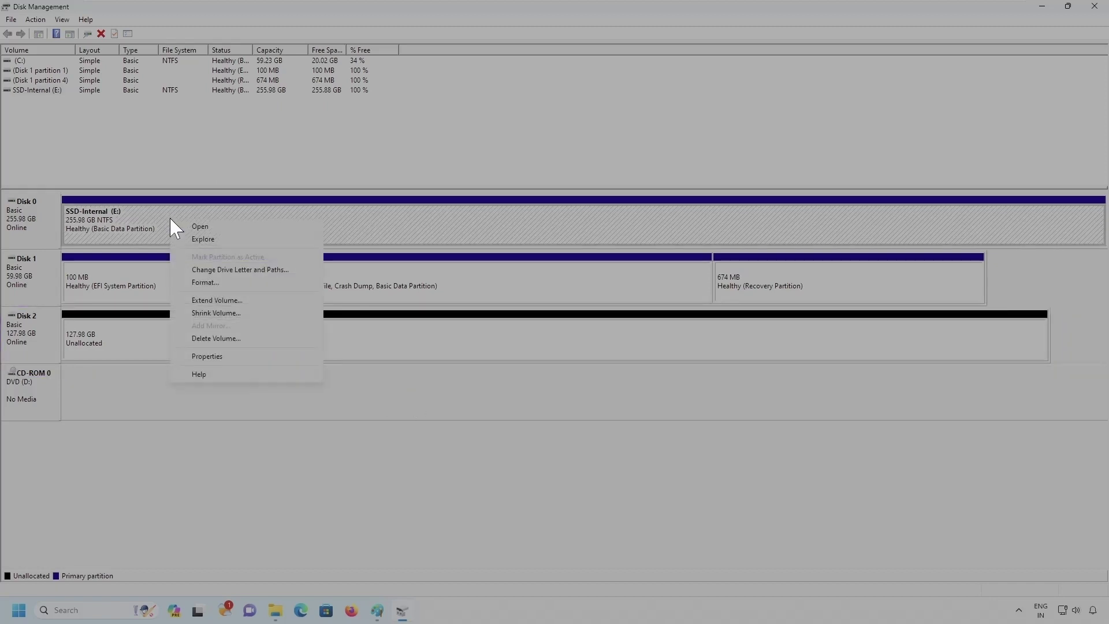
{"action": "left_click", "coordinate": [199, 227]}
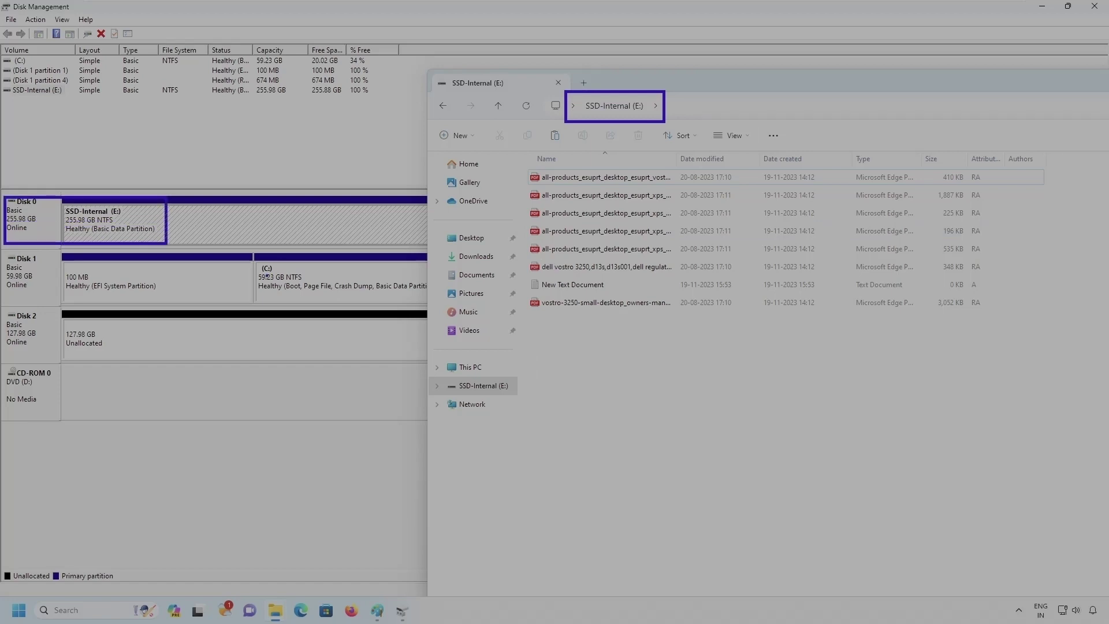
{"action": "right_click", "coordinate": [578, 376]}
{"action": "mouse_move", "coordinate": [629, 485]}
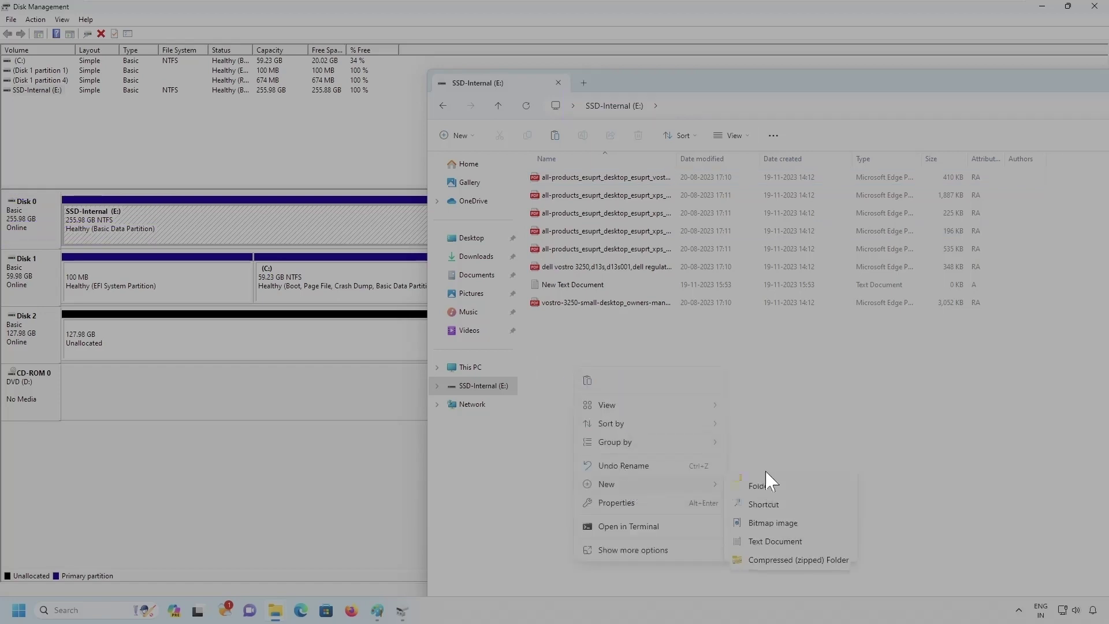
{"action": "left_click", "coordinate": [768, 484]}
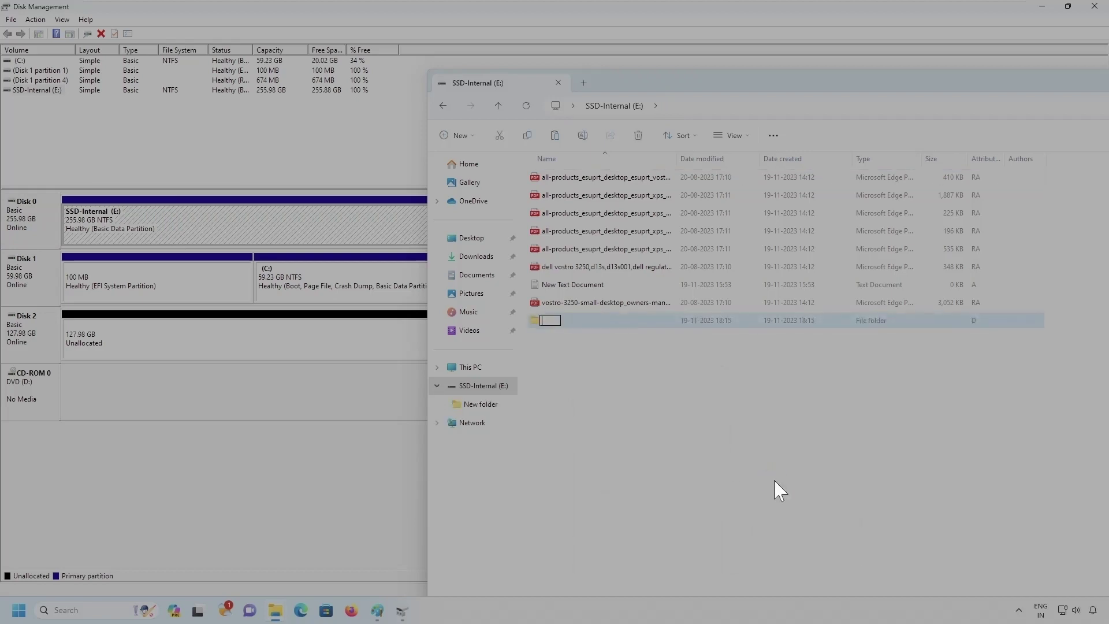
{"action": "type", "text": "share"}
{"action": "key", "text": "Return"}
- Create a subfolder named "mount-128GB-DRIVE" inside the share folder
{"action": "double_click", "coordinate": [563, 331]}
{"action": "right_click", "coordinate": [568, 258]}
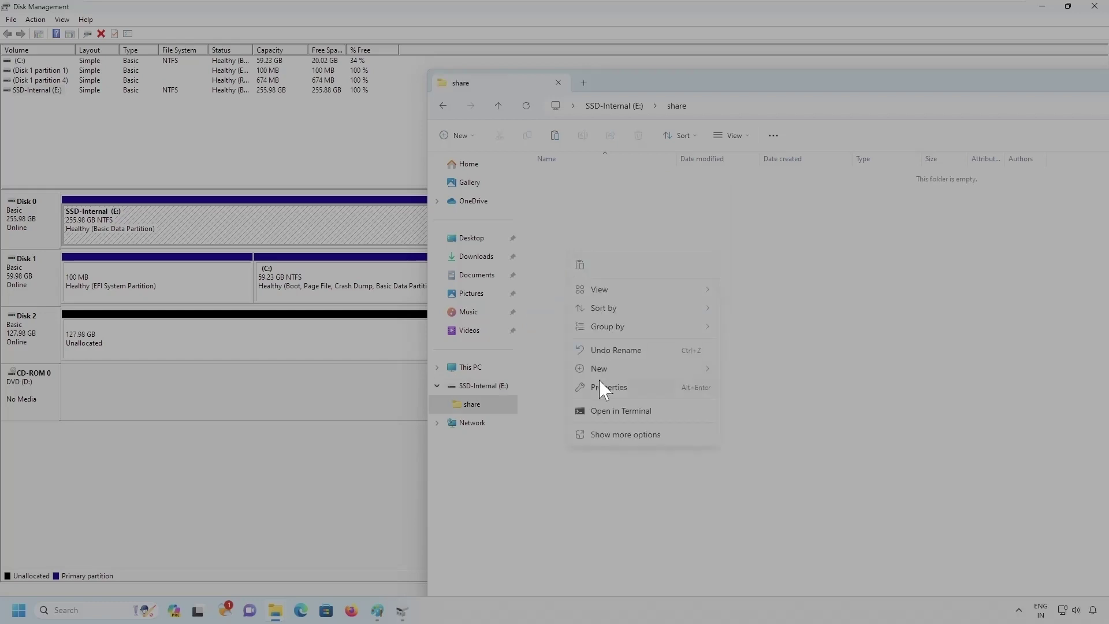
{"action": "left_click", "coordinate": [870, 411]}
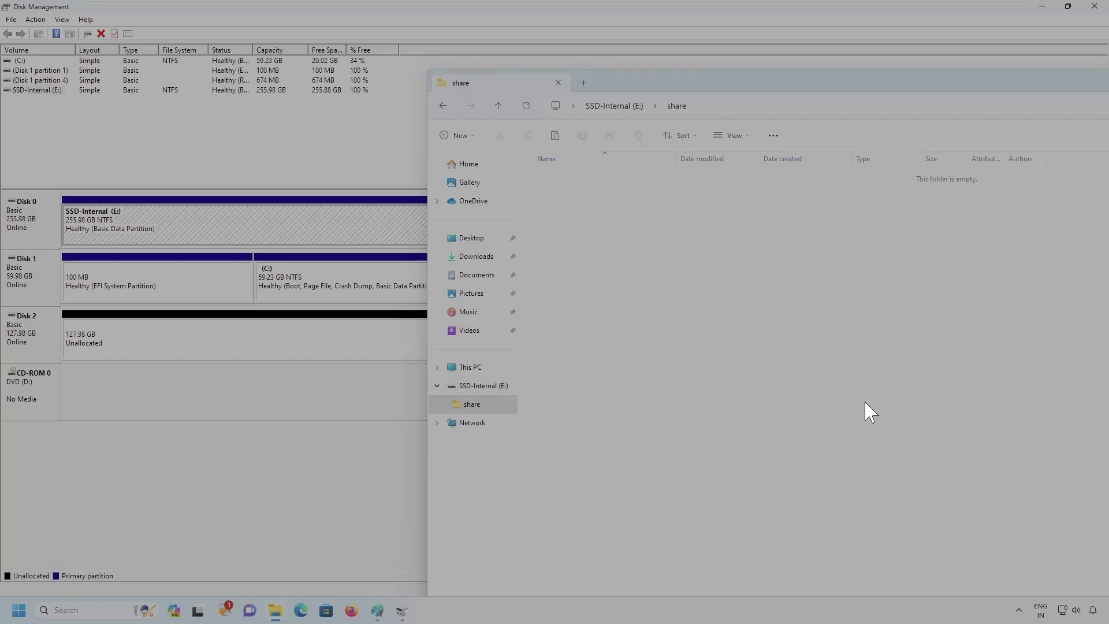
{"action": "key", "text": "BackSpace"}
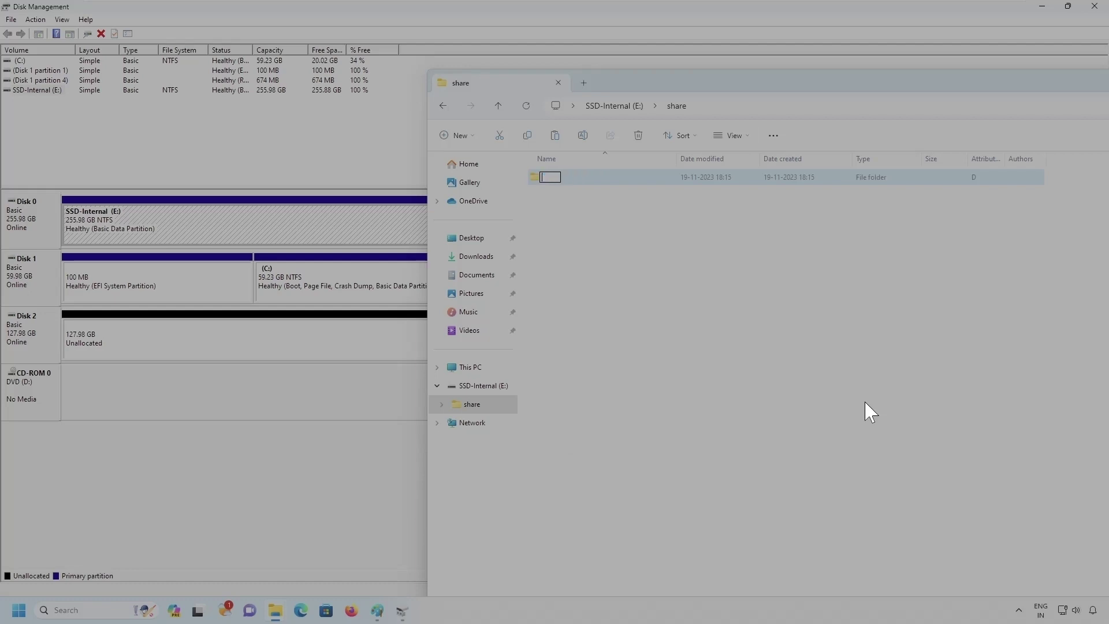
{"action": "type", "text": "mount-128GB-DRIVE"}
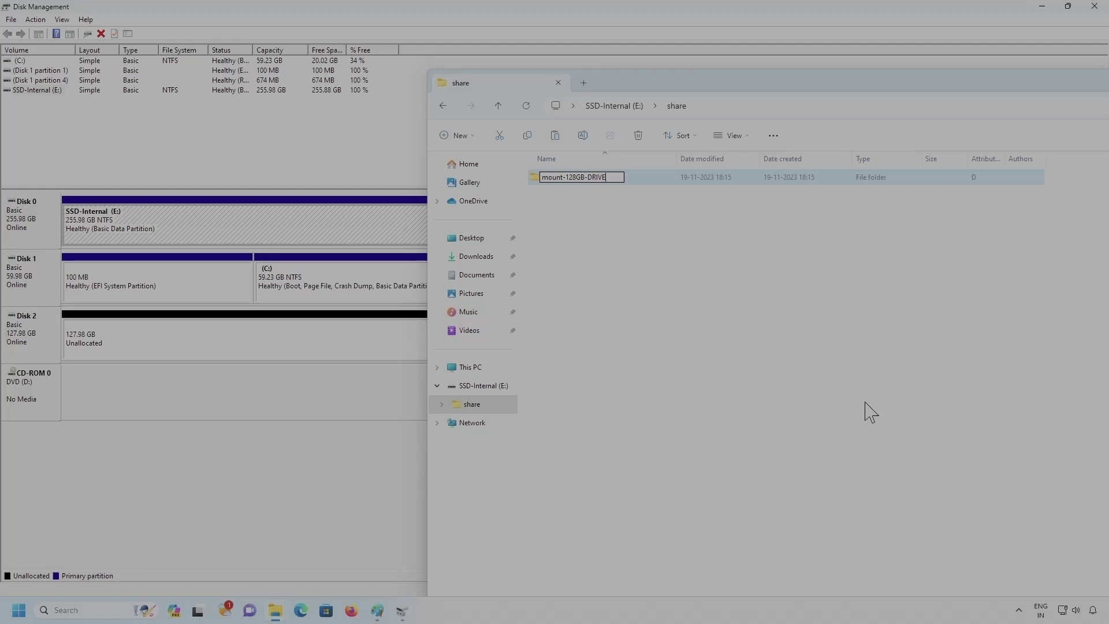
{"action": "left_click", "coordinate": [639, 477]}
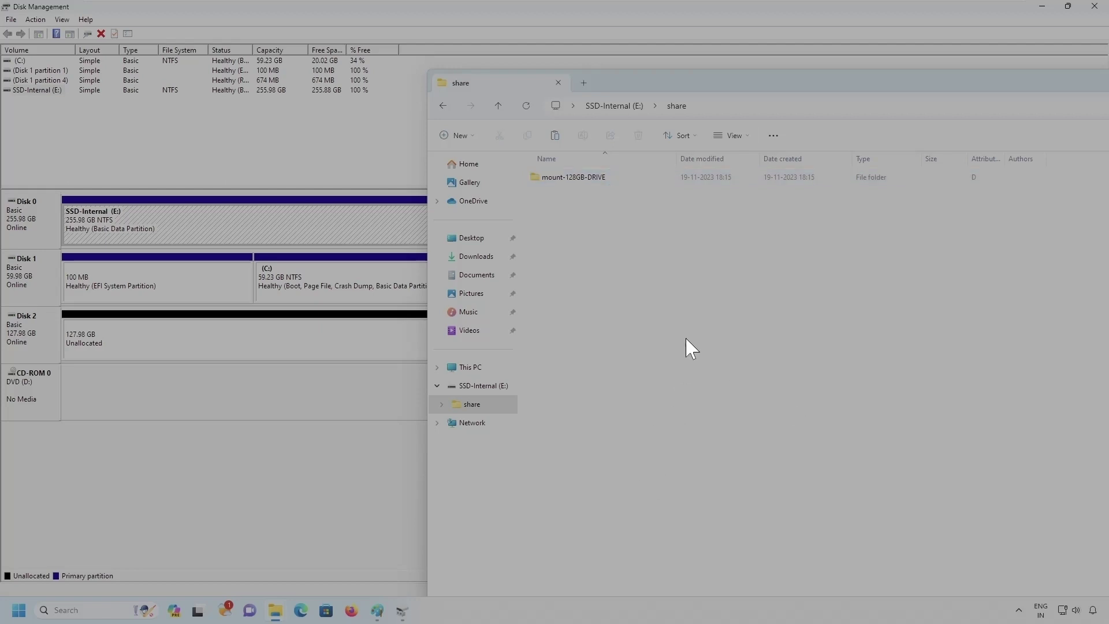
- Review the folder path from SSD-Internal (E:) through share to mount-128GB-DRIVE and check the folder's contents
{"action": "left_click", "coordinate": [617, 105]}
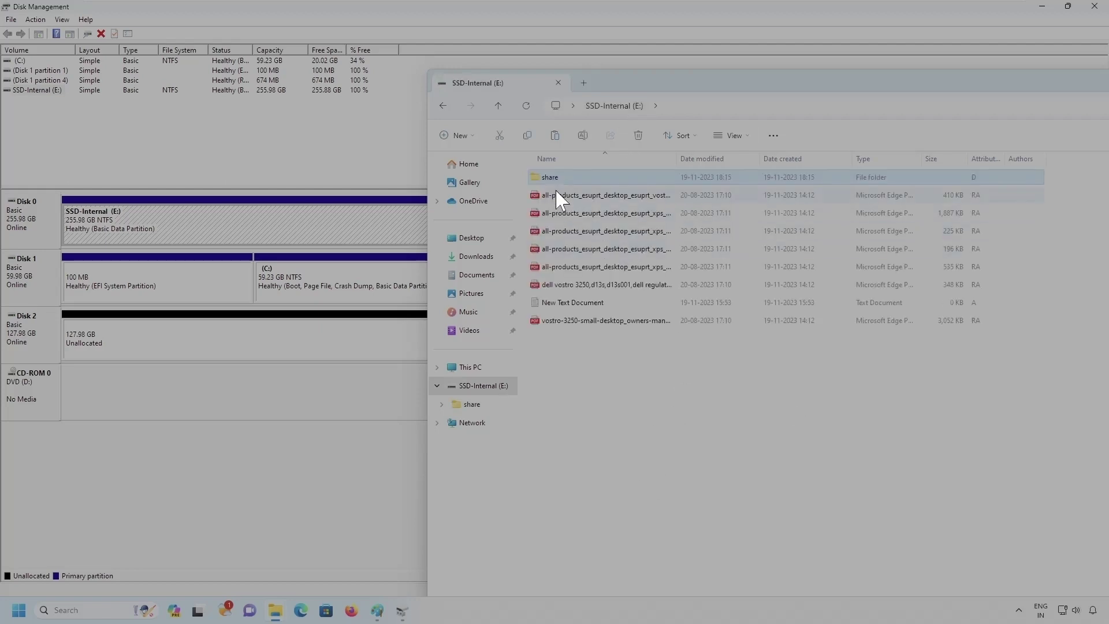
{"action": "double_click", "coordinate": [552, 178]}
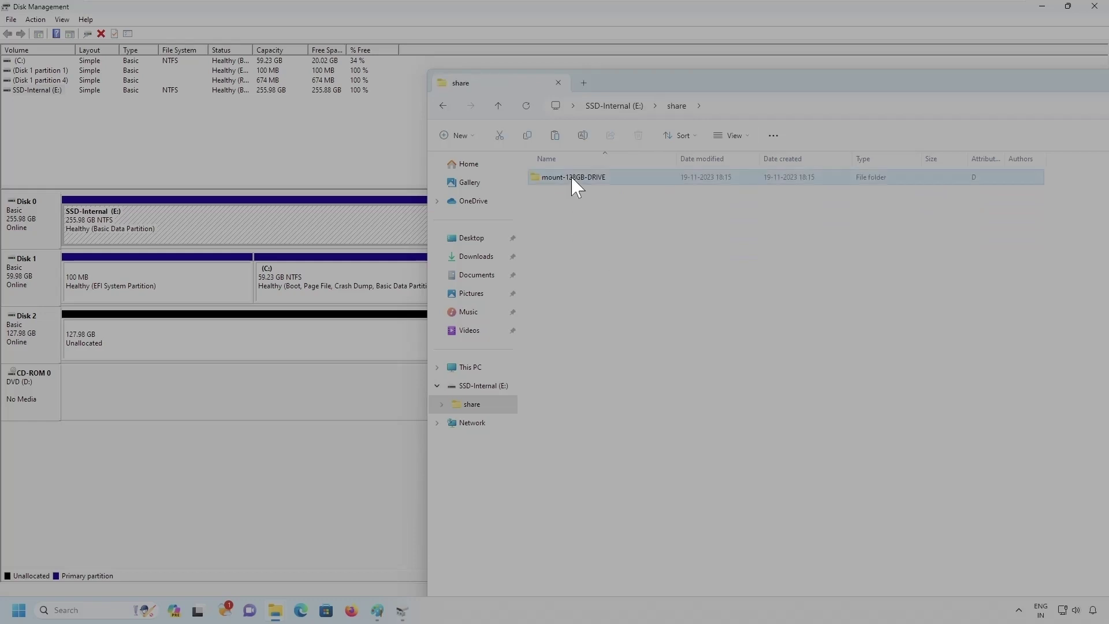
{"action": "double_click", "coordinate": [575, 185]}
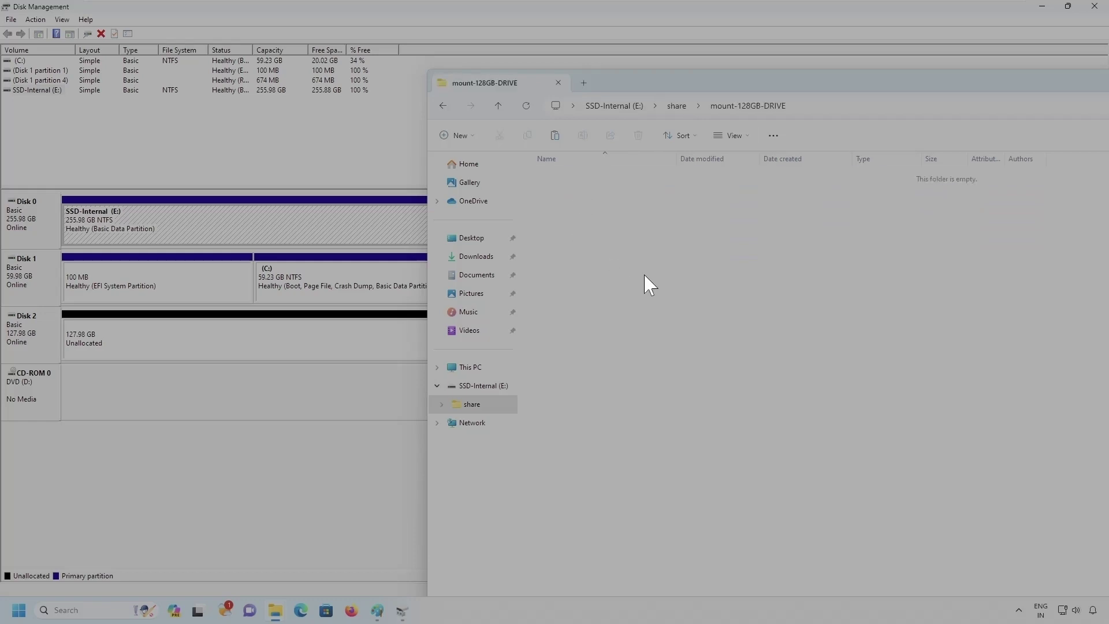
{"action": "left_click", "coordinate": [676, 106]}
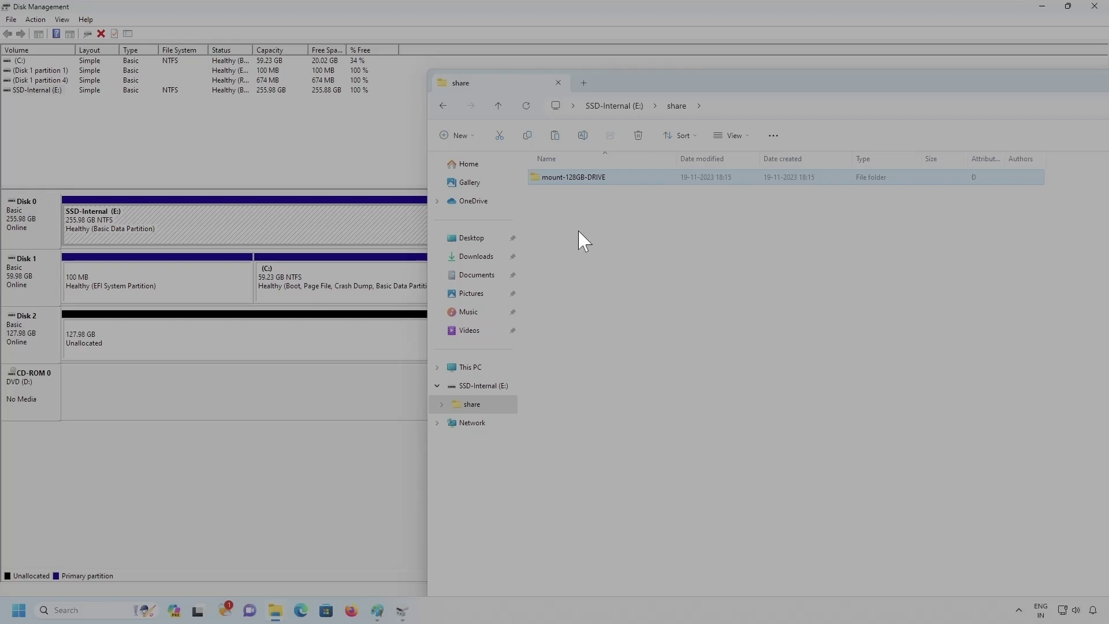
{"action": "left_click", "coordinate": [604, 106]}
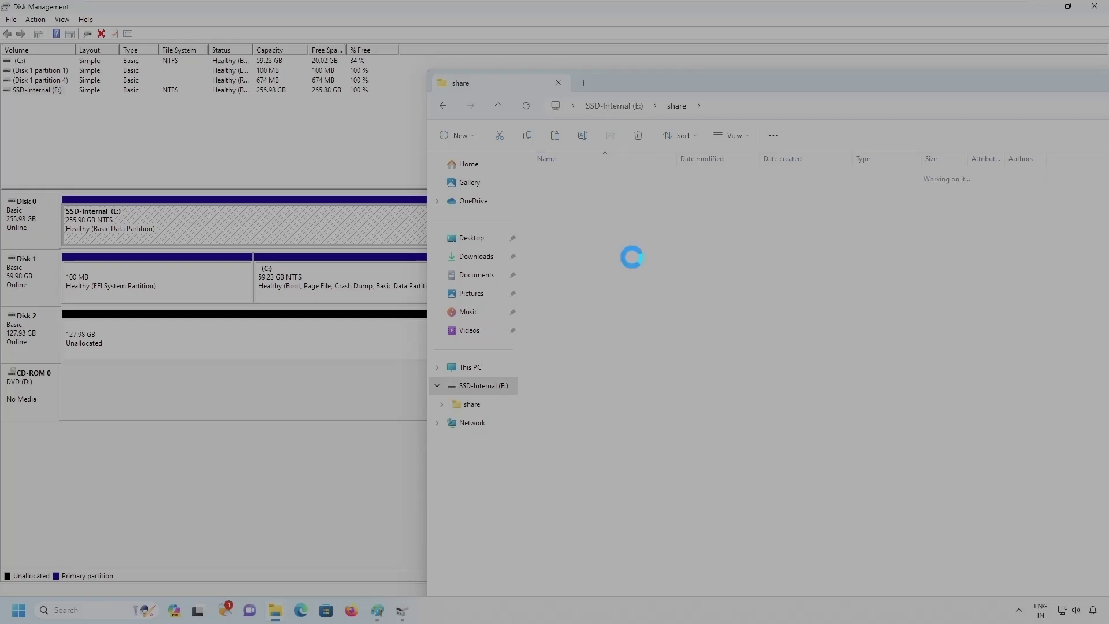
{"action": "double_click", "coordinate": [549, 182]}
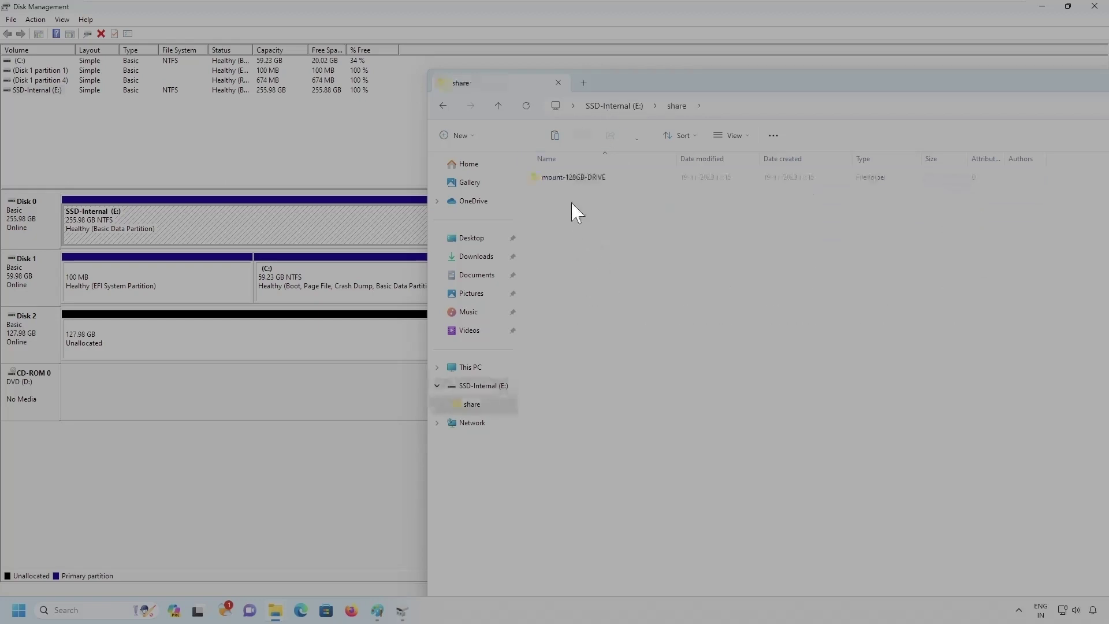
{"action": "double_click", "coordinate": [595, 226]}
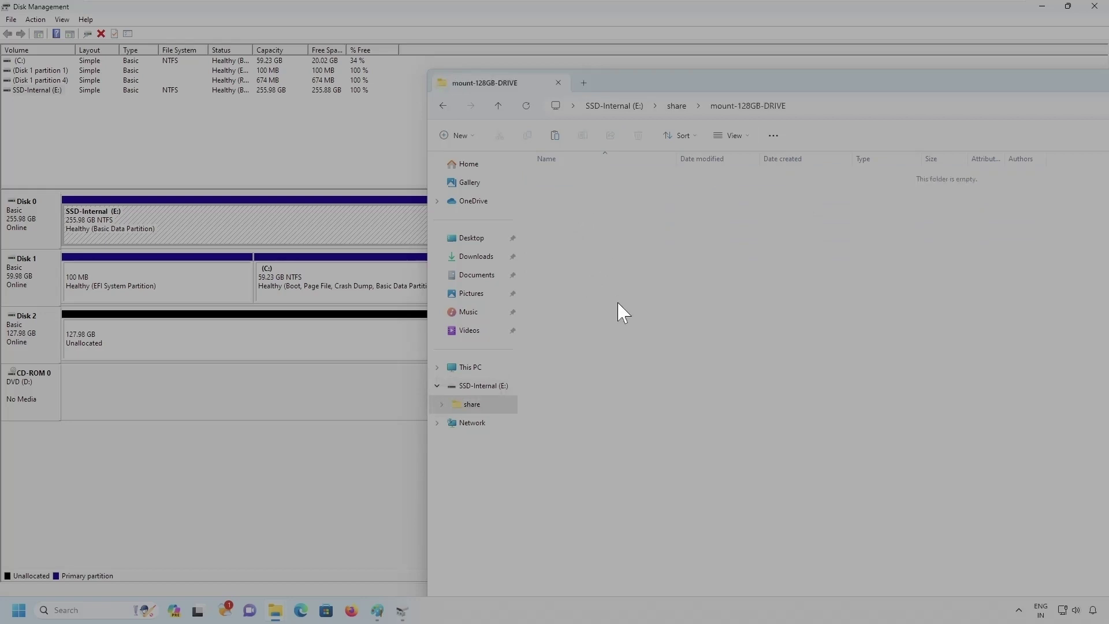
{"action": "left_click", "coordinate": [676, 106]}
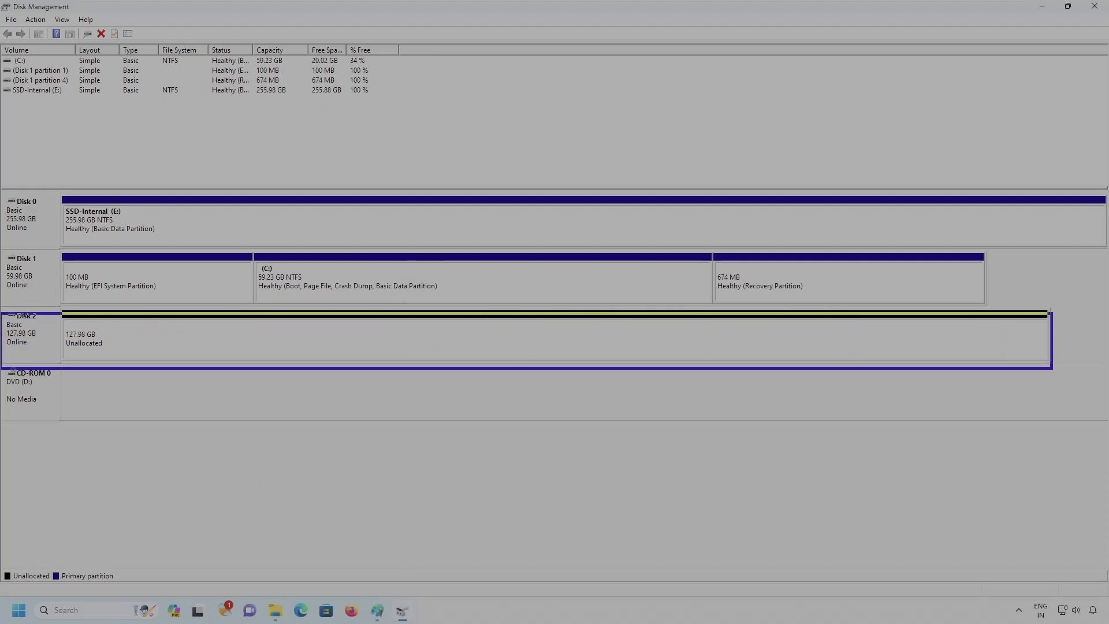
- Start a new simple volume on Disk 2's unallocated space, using the full size of 131054 MB
{"action": "right_click", "coordinate": [108, 330]}
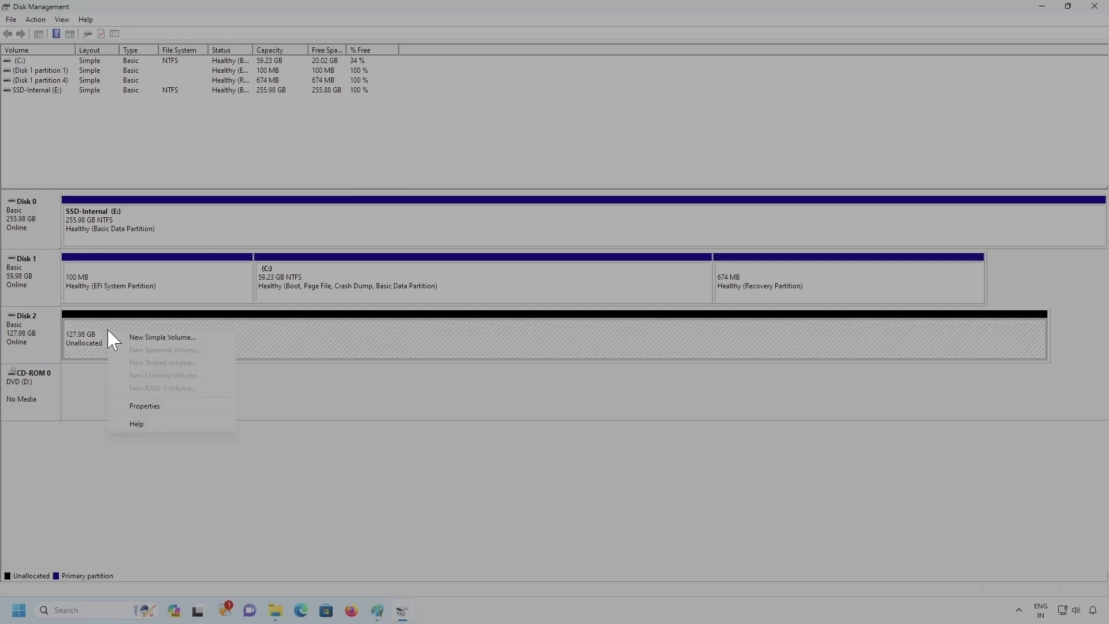
{"action": "left_click", "coordinate": [164, 341]}
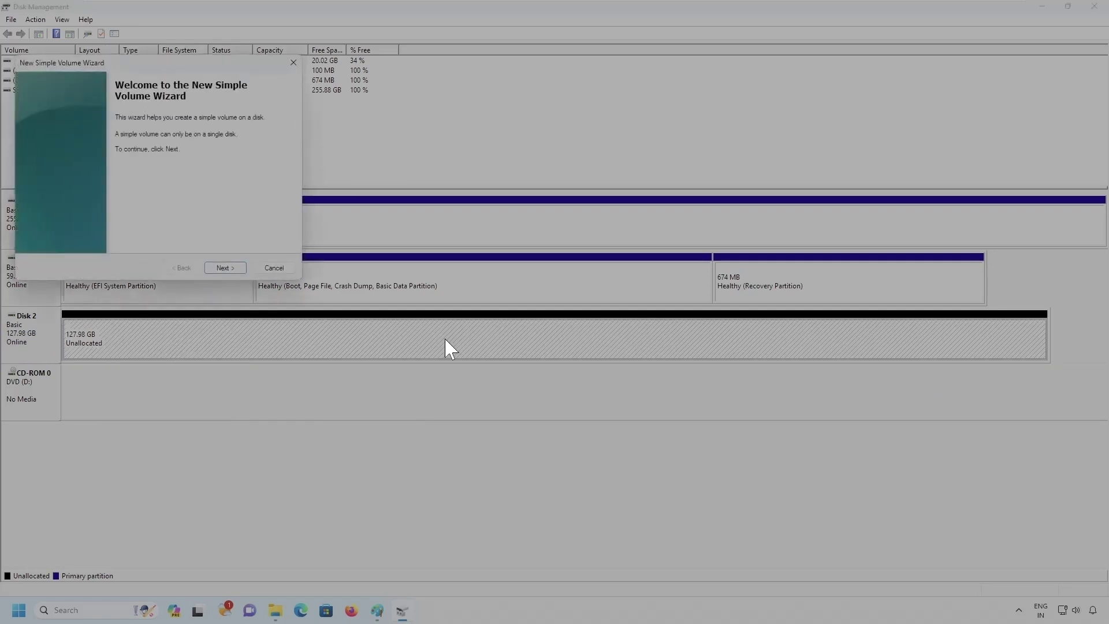
{"action": "left_click", "coordinate": [230, 264]}
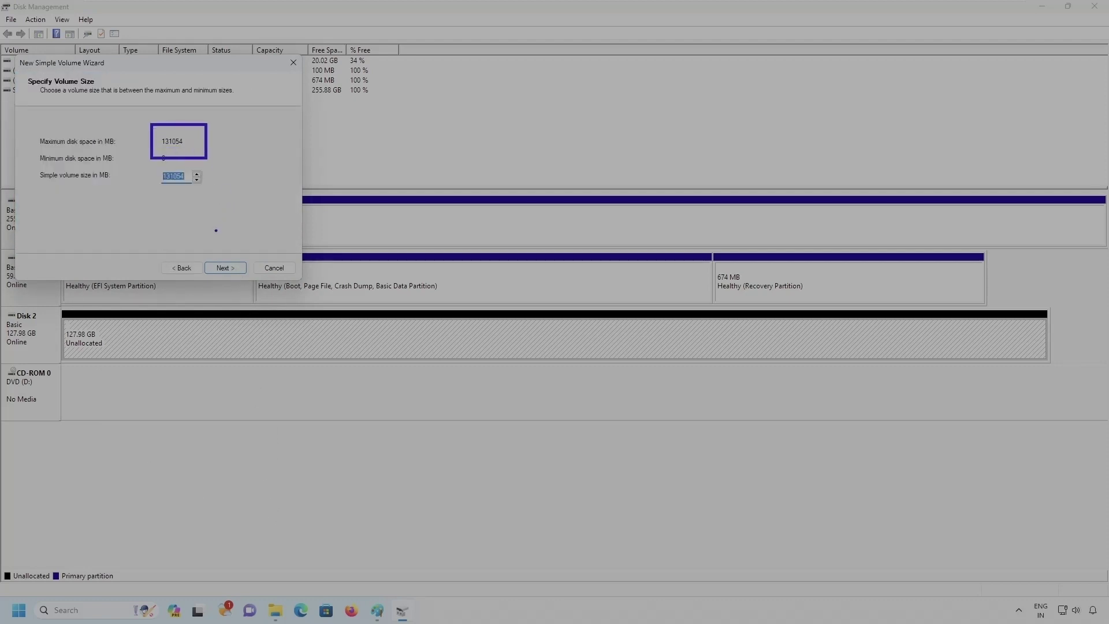
{"action": "left_click", "coordinate": [226, 268]}
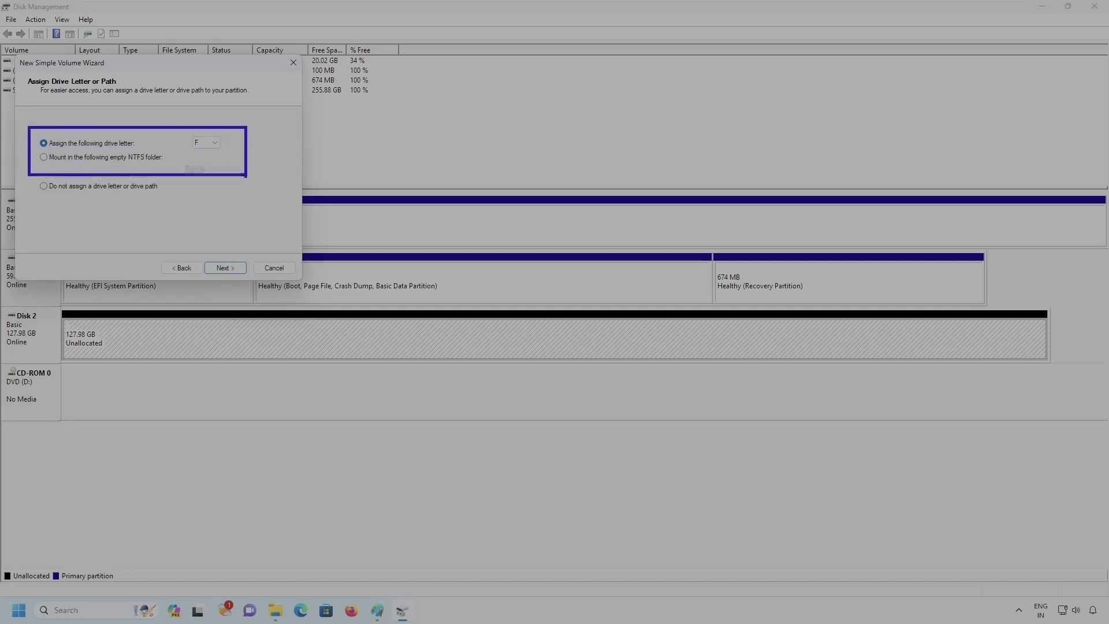
- Set the new volume to mount in the empty NTFS folder E:\share\mount-128GB-DRIVE instead of assigning a drive letter
{"action": "left_click", "coordinate": [44, 157]}
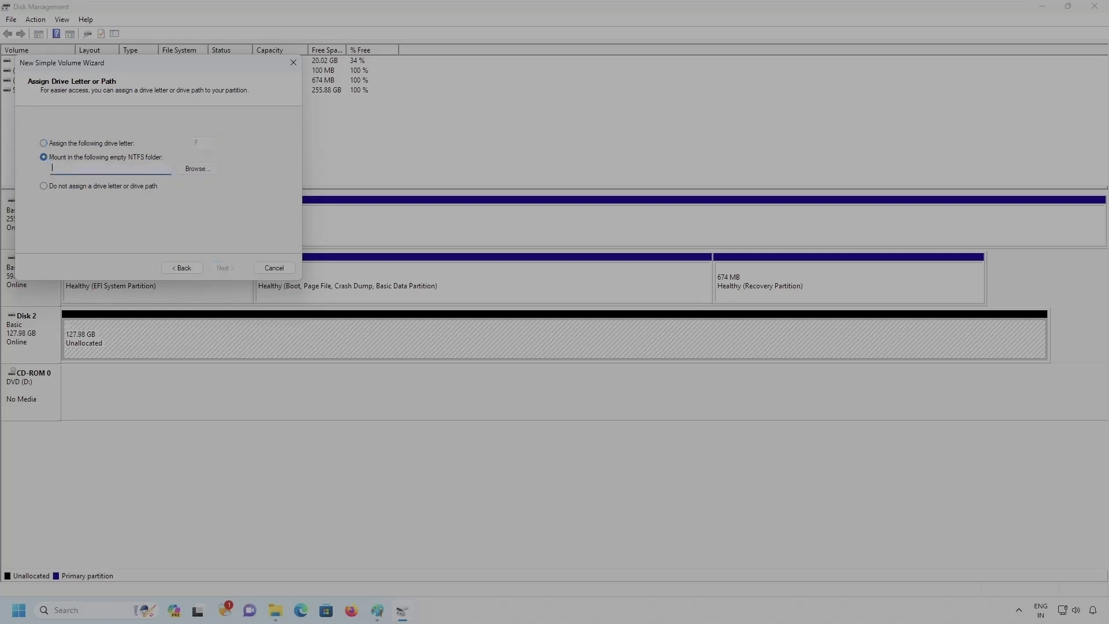
{"action": "left_click", "coordinate": [203, 171]}
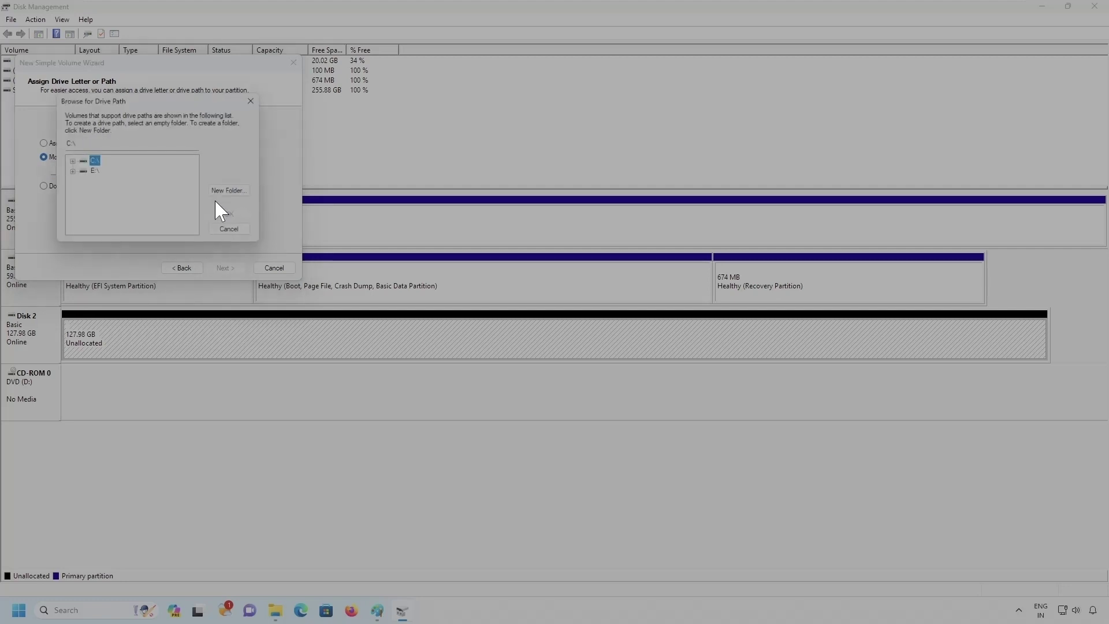
{"action": "left_click_drag", "start_coordinate": [166, 106], "coordinate": [383, 128]}
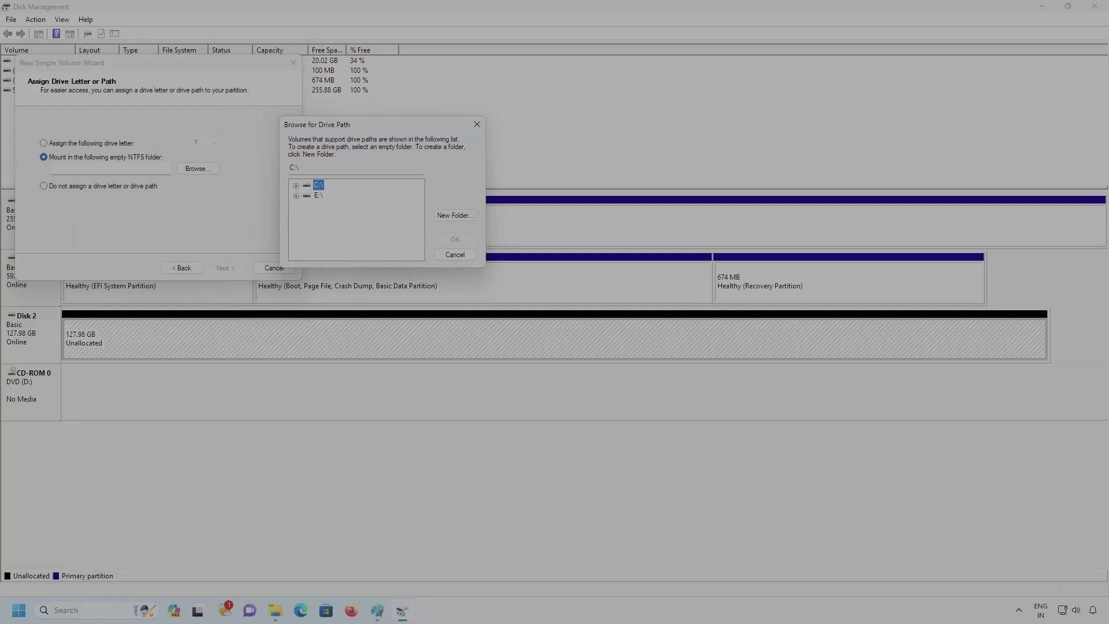
{"action": "left_click", "coordinate": [296, 196]}
{"action": "left_click", "coordinate": [307, 217]}
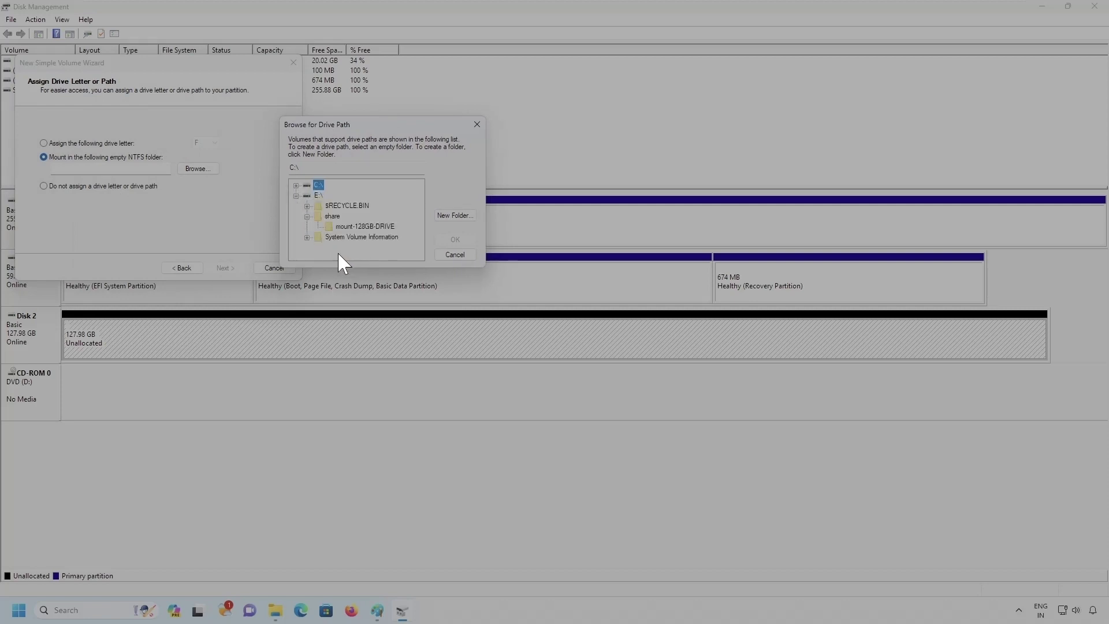
{"action": "left_click", "coordinate": [336, 218]}
{"action": "left_click", "coordinate": [358, 226]}
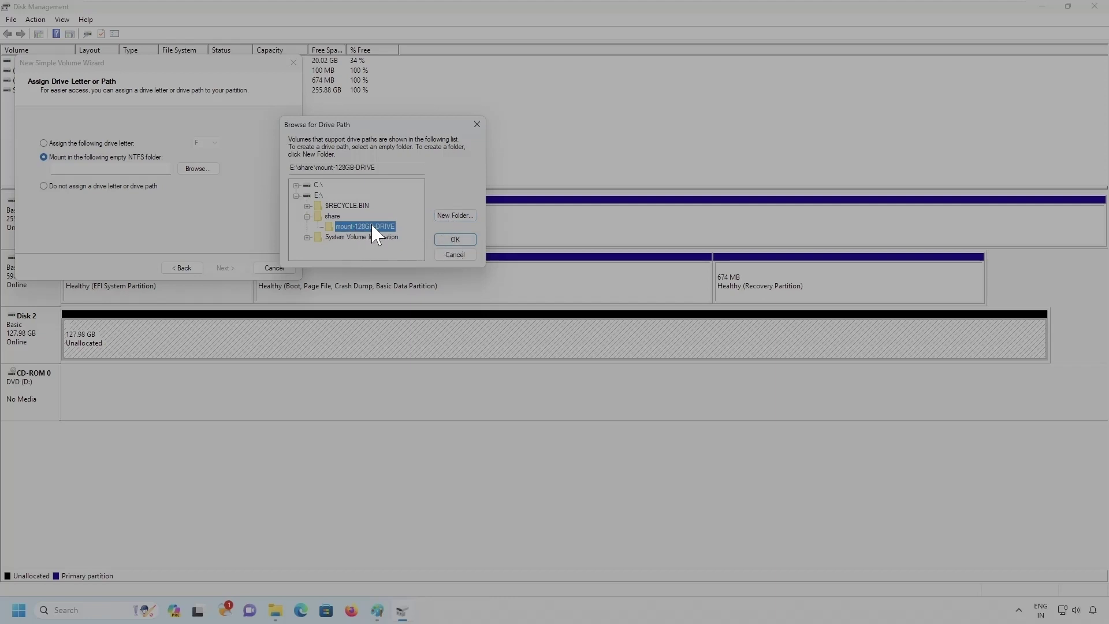
{"action": "left_click", "coordinate": [456, 239]}
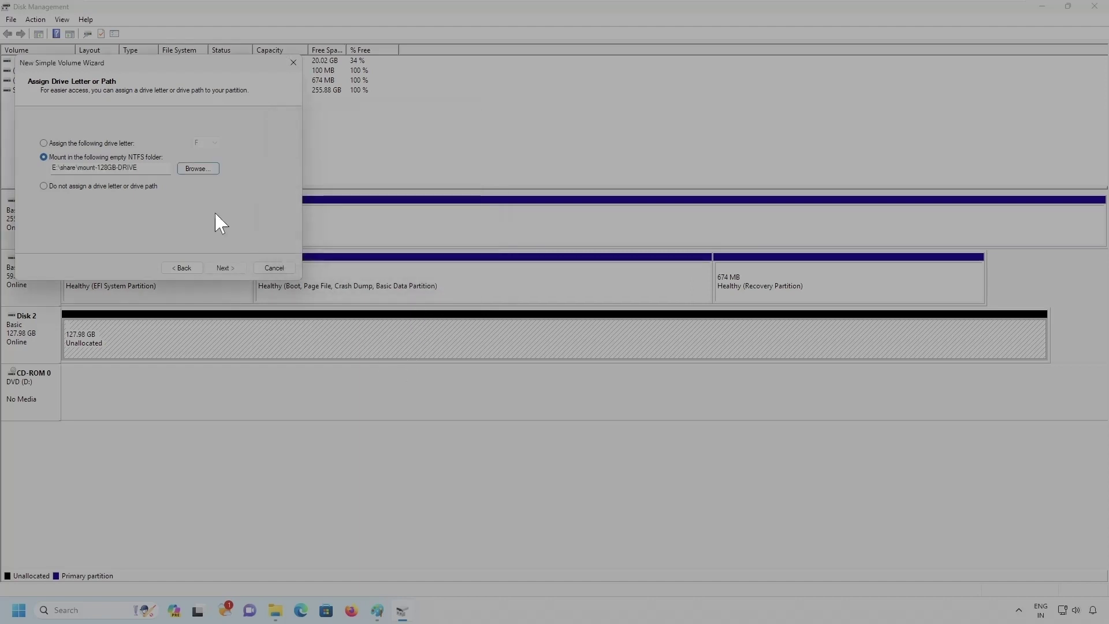
{"action": "left_click", "coordinate": [224, 266]}
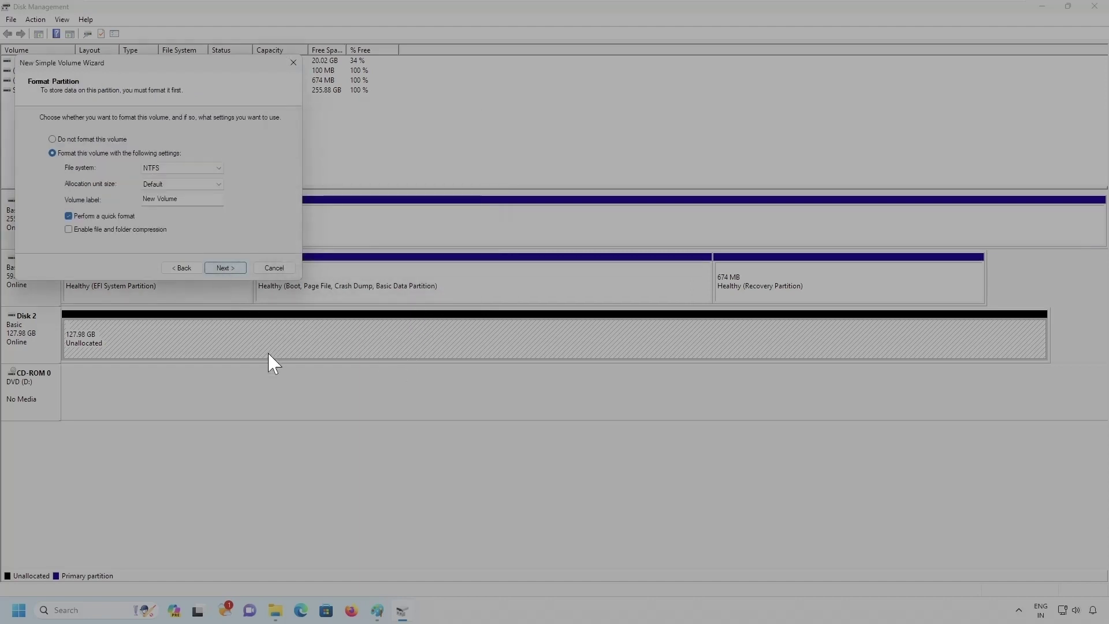
- Label the volume "mount-128GB", keep NTFS with default allocation size and quick format, and finish creating it
{"action": "key", "text": "Tab"}
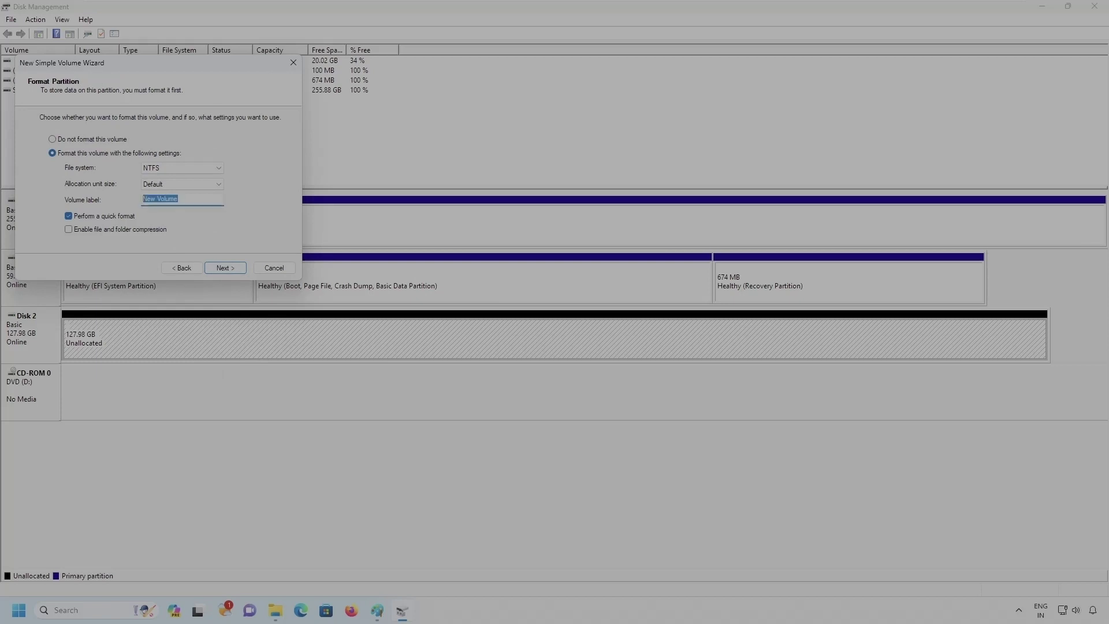
{"action": "key", "text": "BackSpace"}
{"action": "type", "text": "mount-128GB"}
{"action": "left_click", "coordinate": [224, 267]}
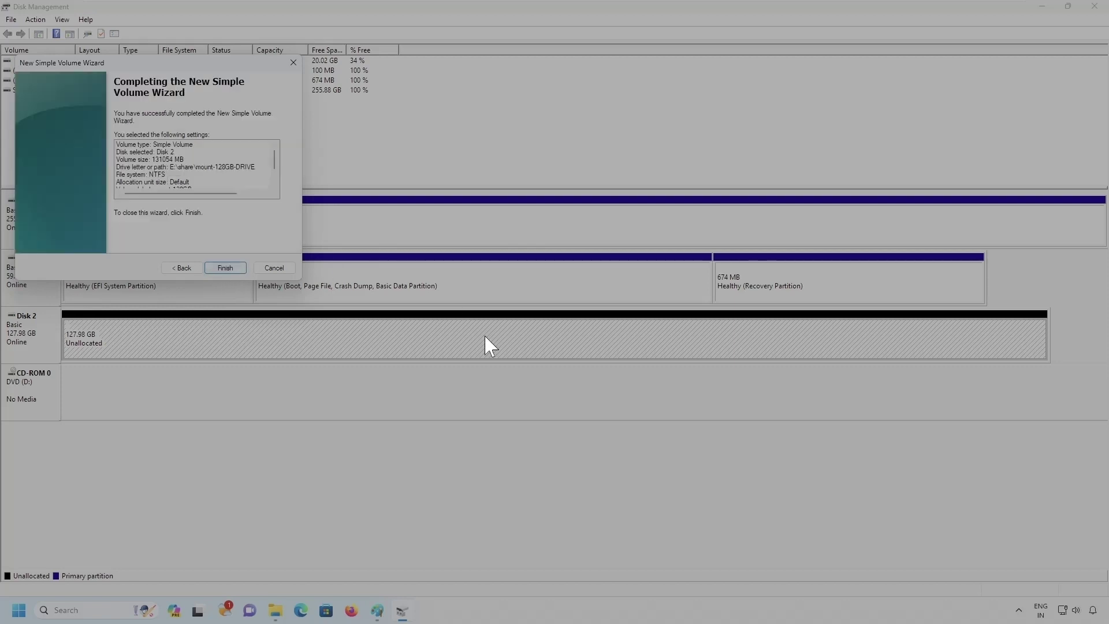
{"action": "scroll", "coordinate": [272, 162], "scroll_direction": "down", "scroll_amount": 1}
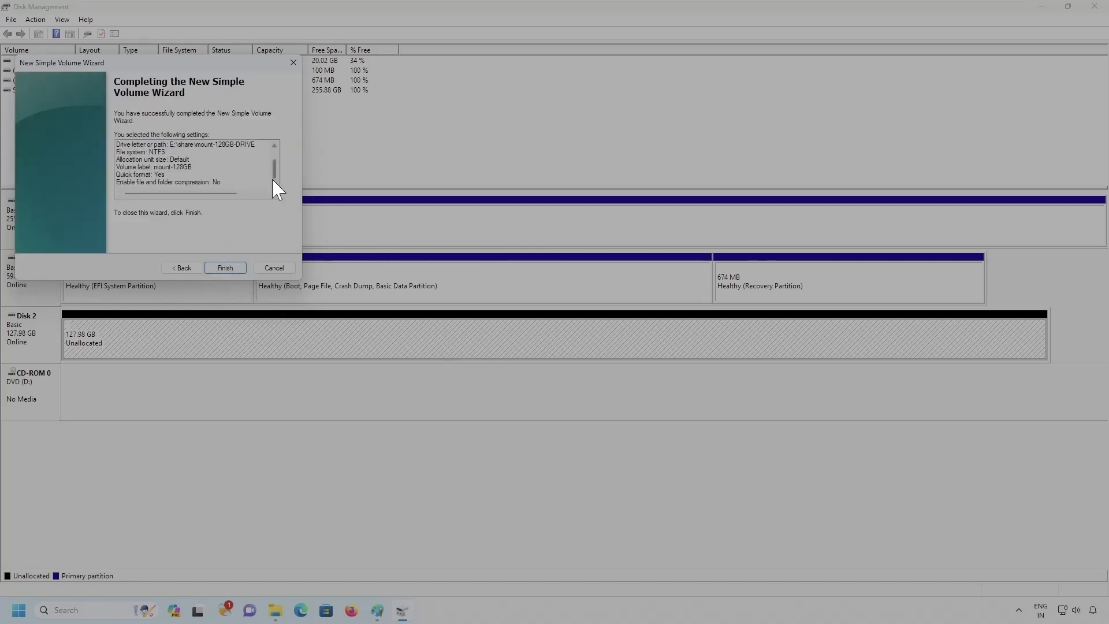
{"action": "left_click", "coordinate": [227, 266]}
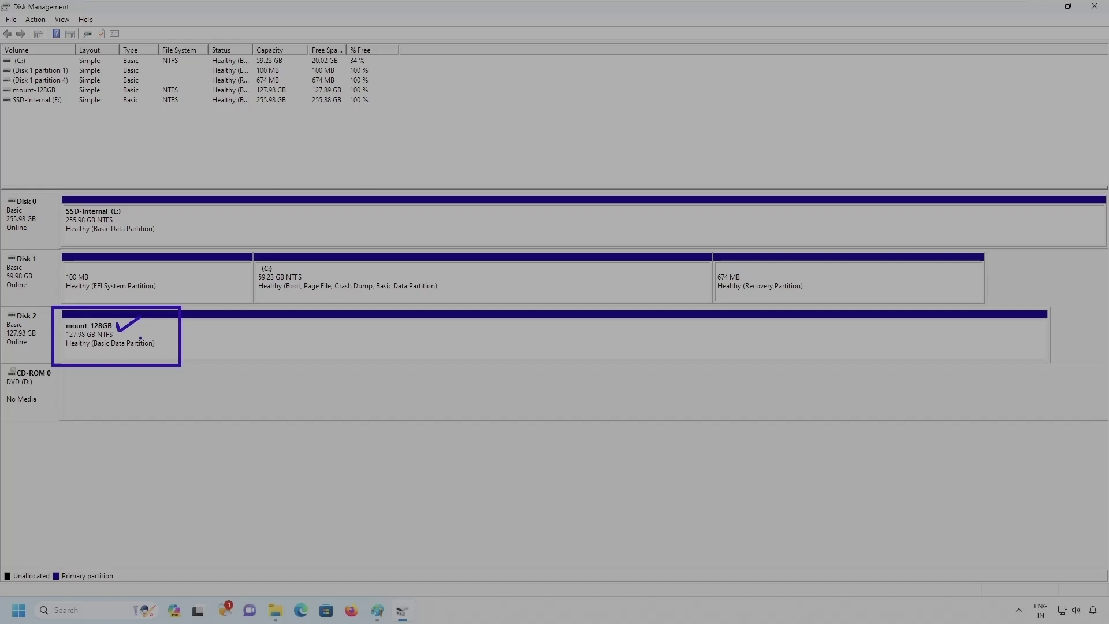
- Rename the new volume on Disk 2 to "128-Mount" in its properties
{"action": "right_click", "coordinate": [92, 337]}
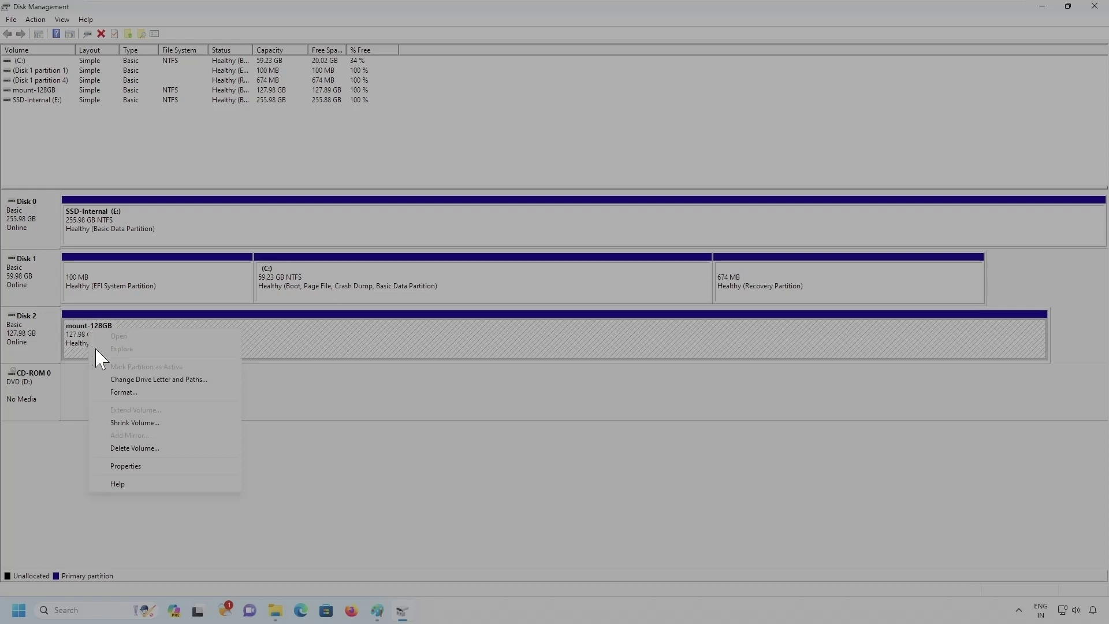
{"action": "left_click", "coordinate": [125, 467]}
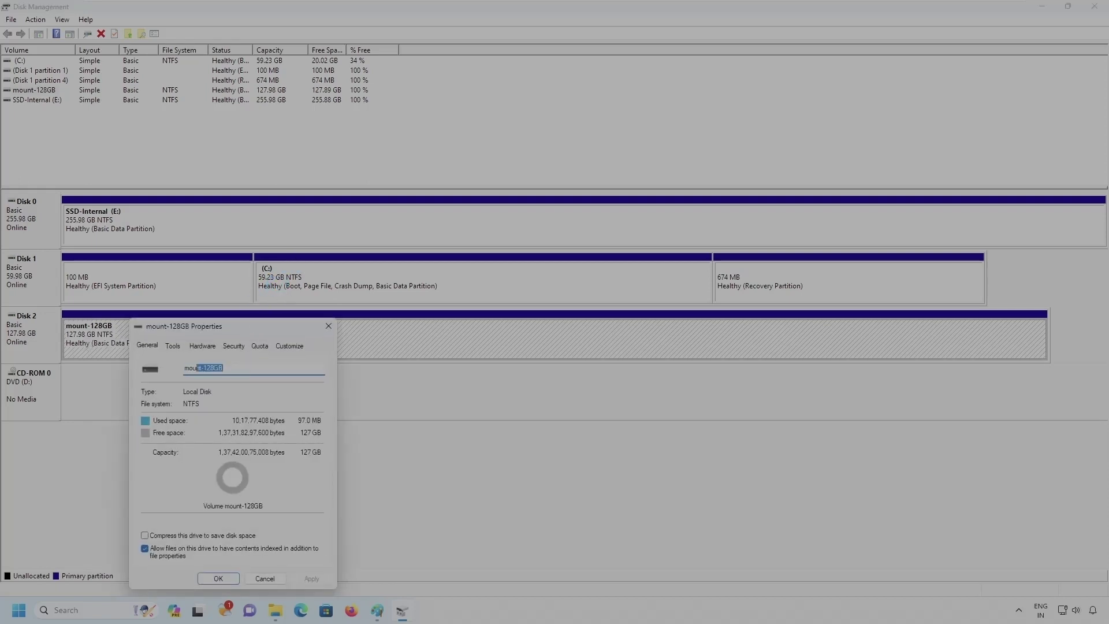
{"action": "key", "text": "BackSpace"}
{"action": "type", "text": "128-Mount"}
{"action": "left_click", "coordinate": [316, 575]}
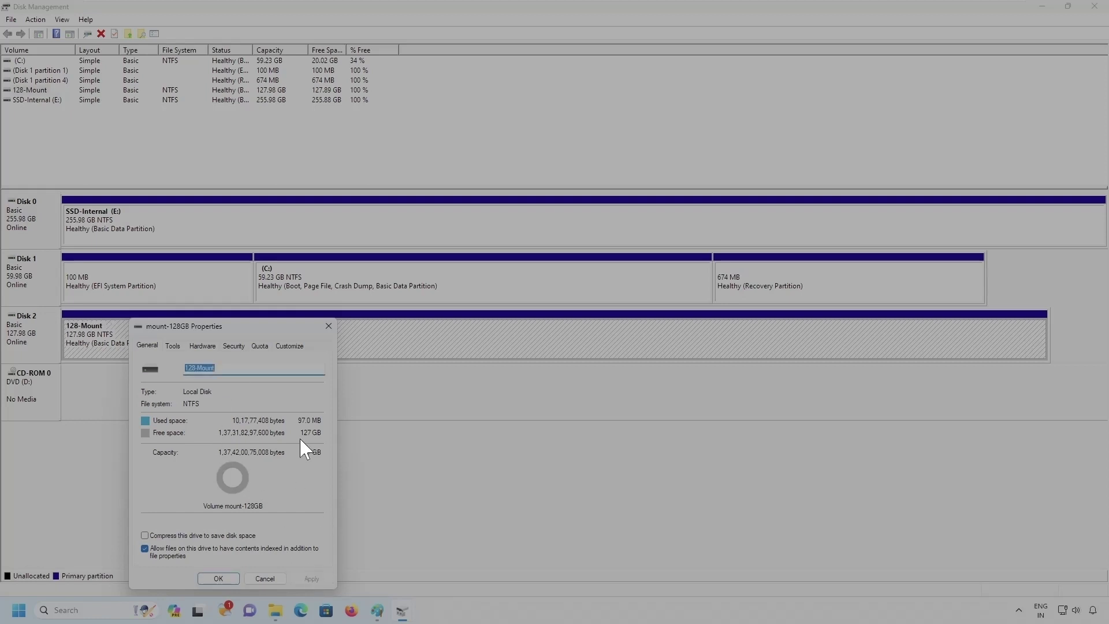
{"action": "left_click", "coordinate": [227, 579]}
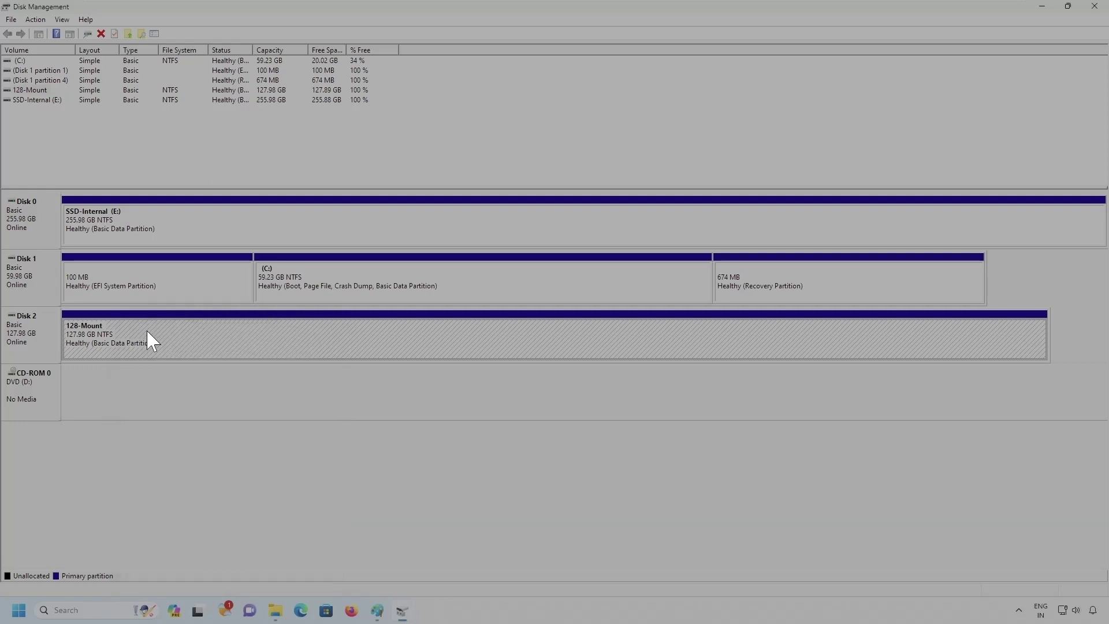
- Switch to the share folder in File Explorer and check the contents of mount-128GB-DRIVE
{"action": "mouse_move", "coordinate": [277, 606]}
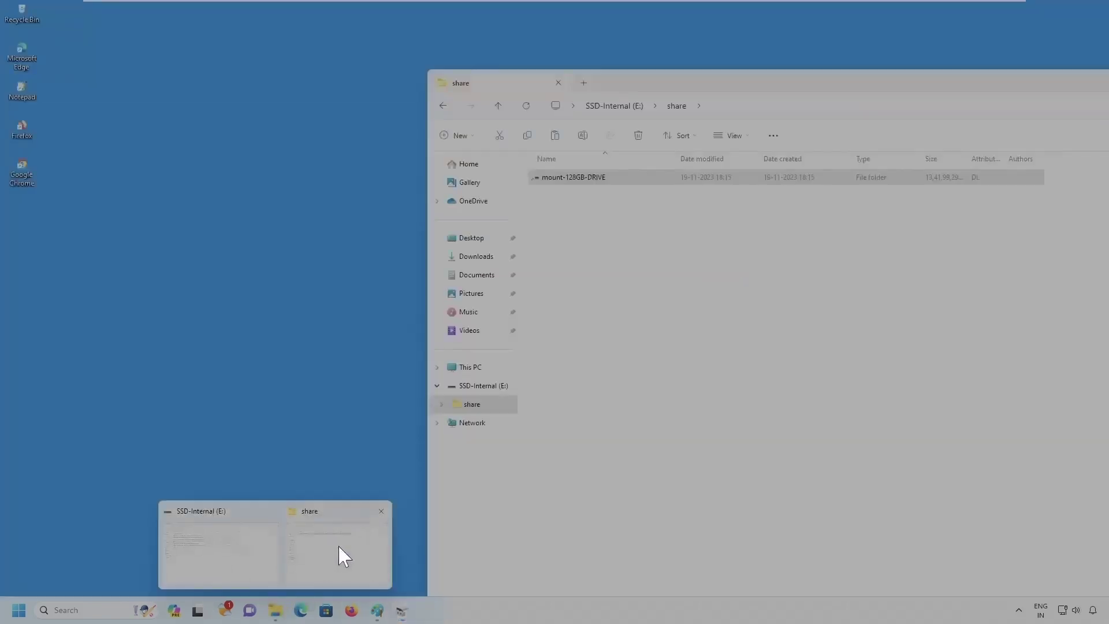
{"action": "left_click", "coordinate": [345, 556]}
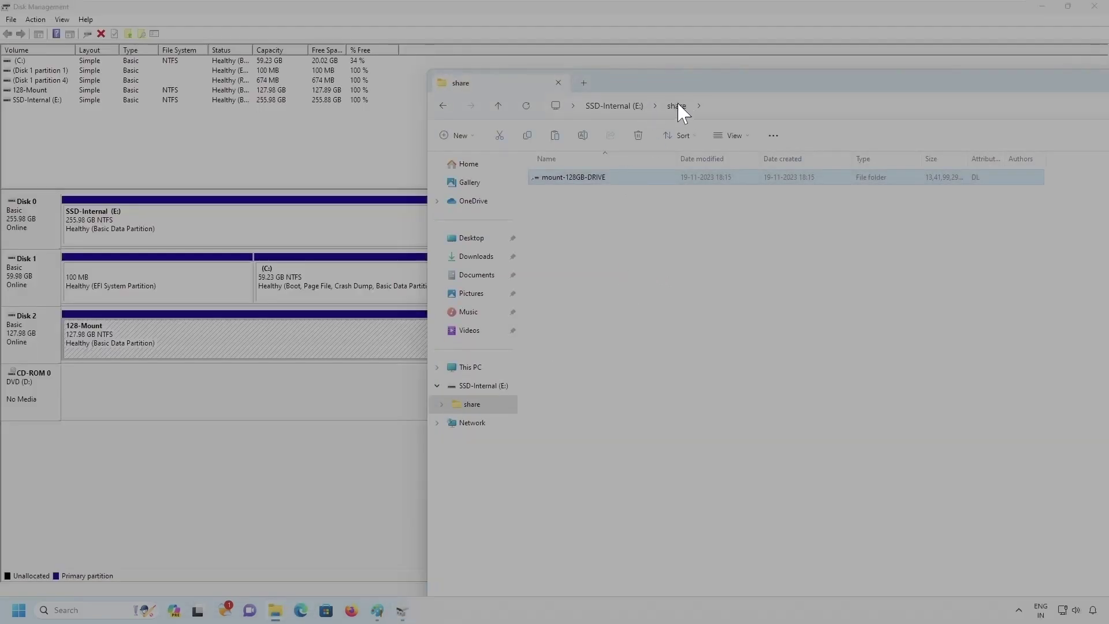
{"action": "left_click", "coordinate": [575, 180]}
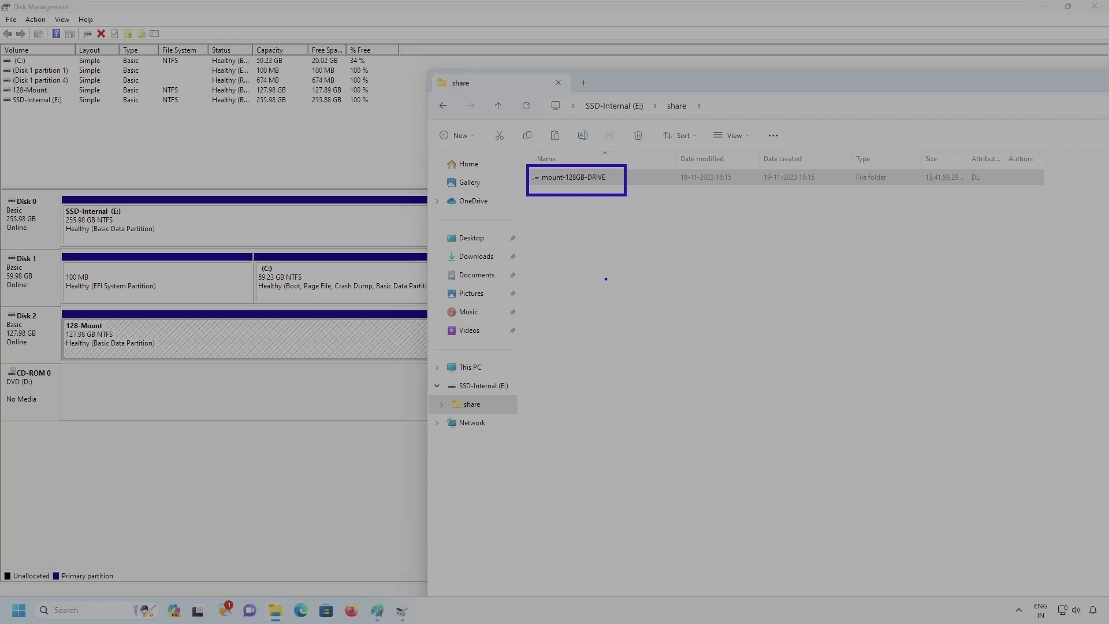
{"action": "double_click", "coordinate": [573, 181]}
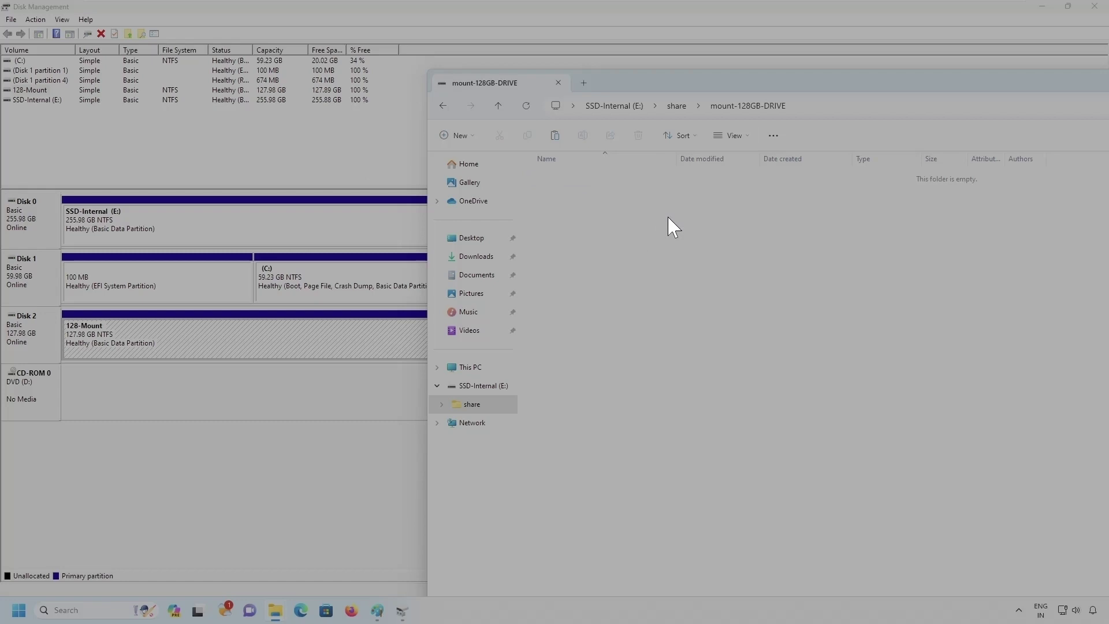
- Copy the first six PDF files from the root of SSD-Internal (E:) into share\mount-128GB-DRIVE
{"action": "left_click", "coordinate": [677, 106]}
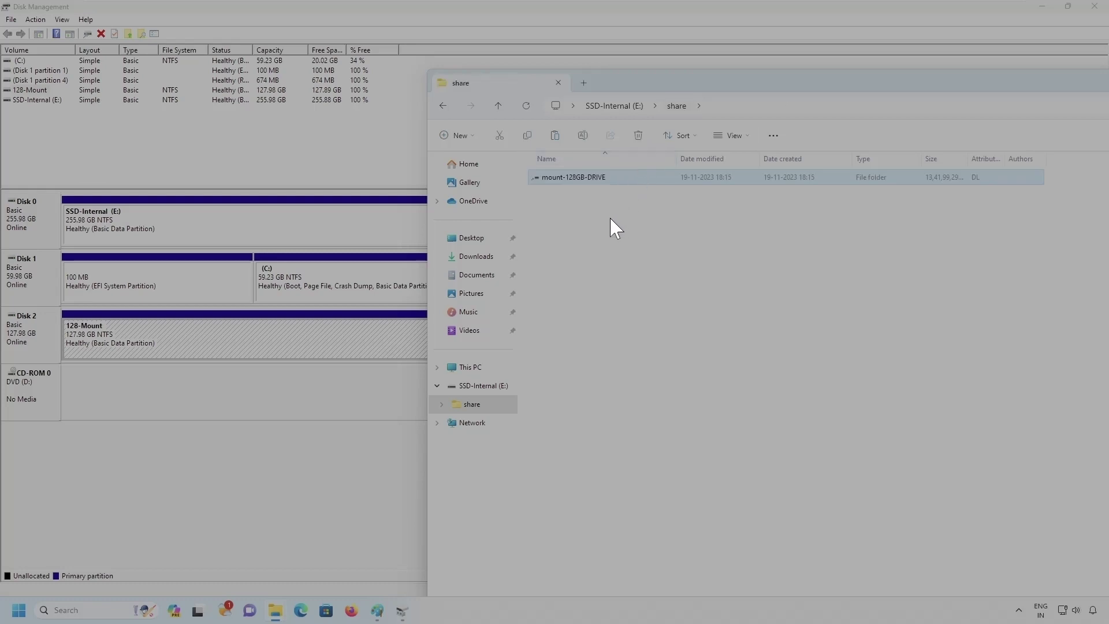
{"action": "key", "text": "alt+Up"}
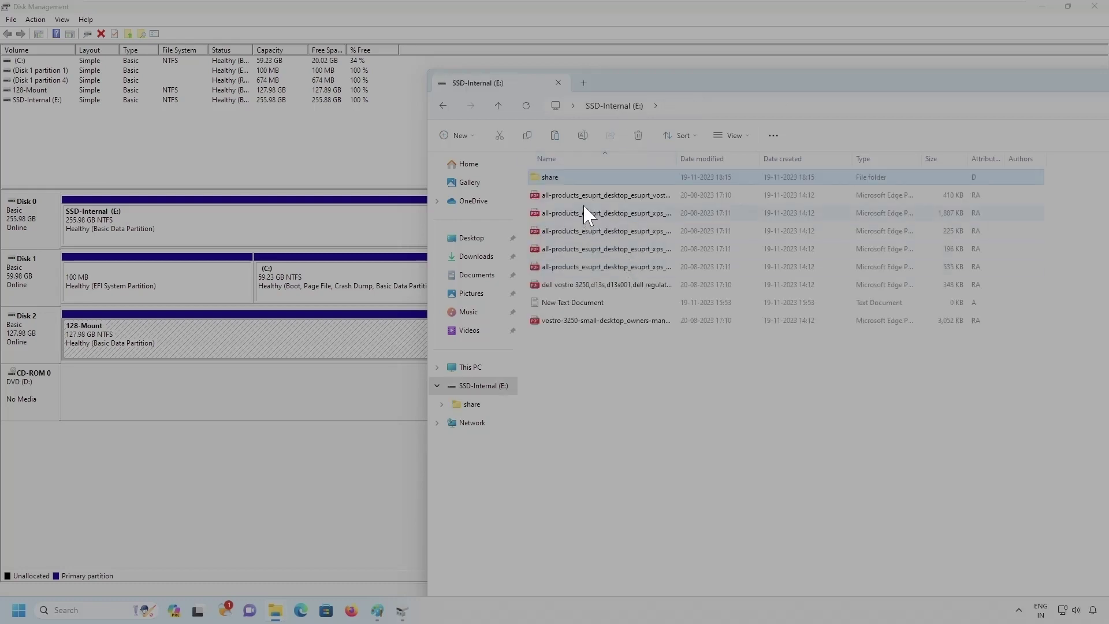
{"action": "left_click", "coordinate": [584, 198]}
{"action": "left_click", "coordinate": [590, 282], "text": "shift"}
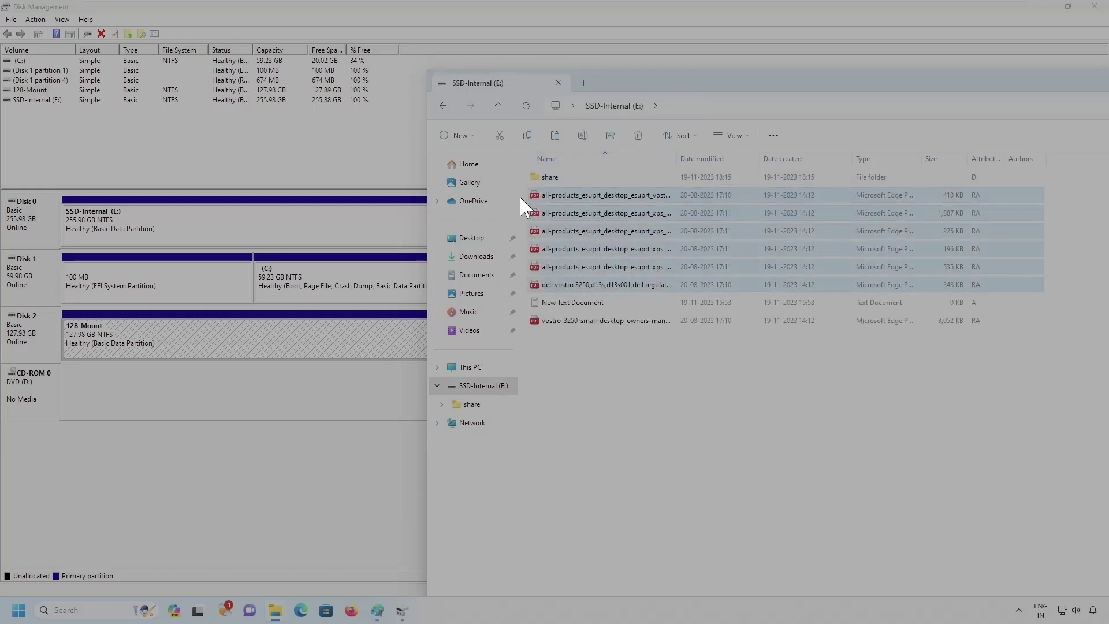
{"action": "double_click", "coordinate": [546, 178]}
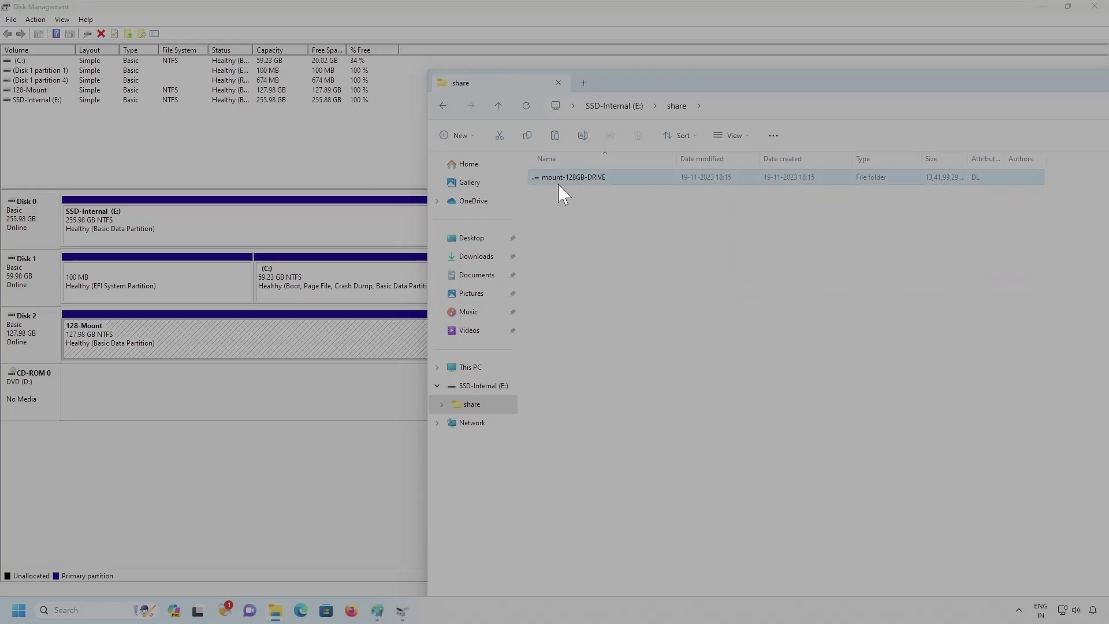
{"action": "double_click", "coordinate": [559, 181]}
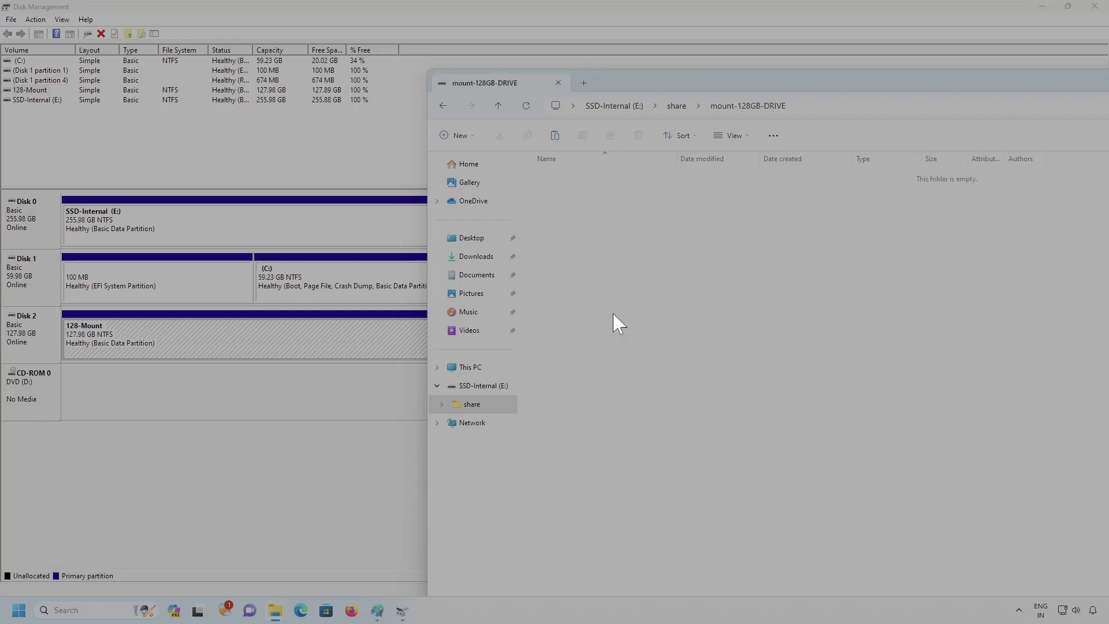
{"action": "key", "text": "ctrl+v"}
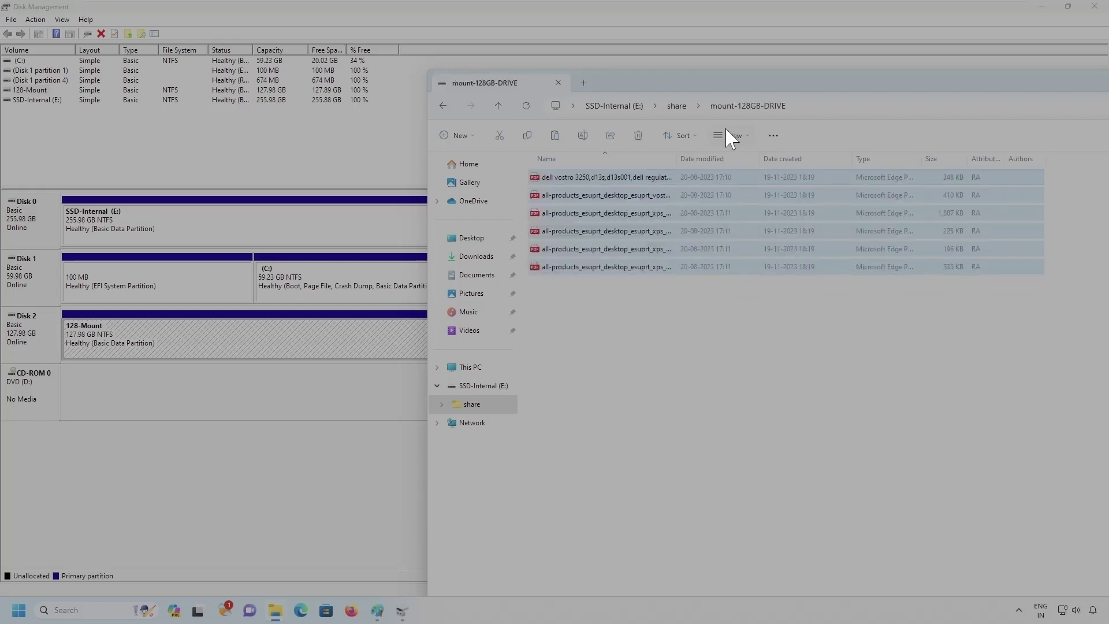
- Compare the size and attributes of mount-128GB-DRIVE in the share folder with Disk 2, and reopen it to check the copied files
{"action": "left_click", "coordinate": [679, 106]}
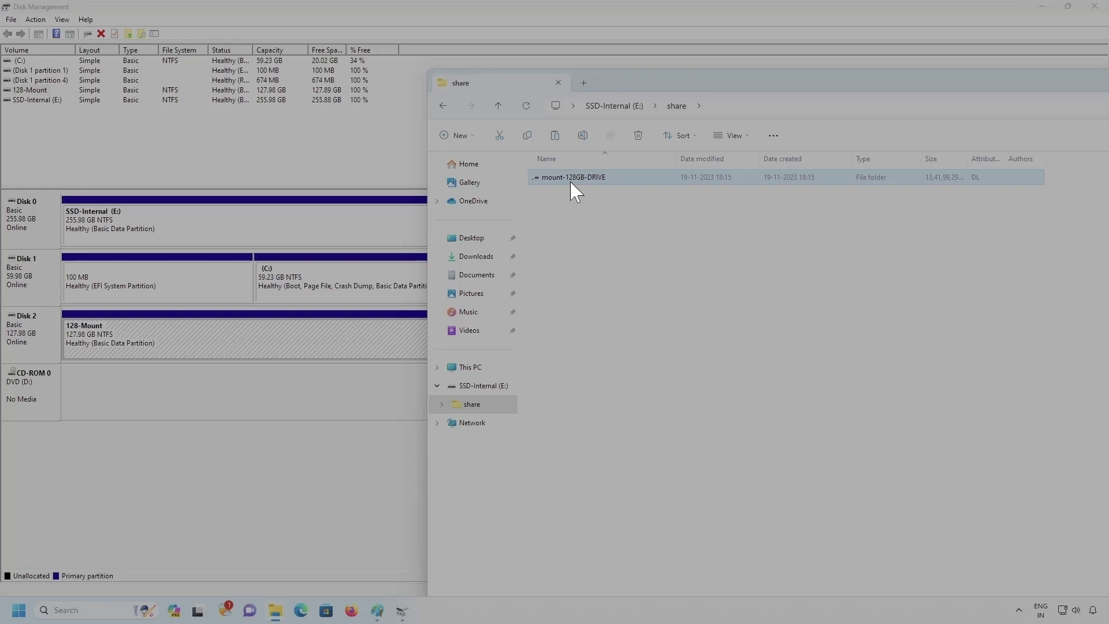
{"action": "mouse_move", "coordinate": [576, 191]}
{"action": "mouse_move", "coordinate": [34, 304]}
{"action": "left_mouse_down"}
{"action": "mouse_move", "coordinate": [163, 341]}
{"action": "mouse_move", "coordinate": [178, 364]}
{"action": "left_mouse_up"}
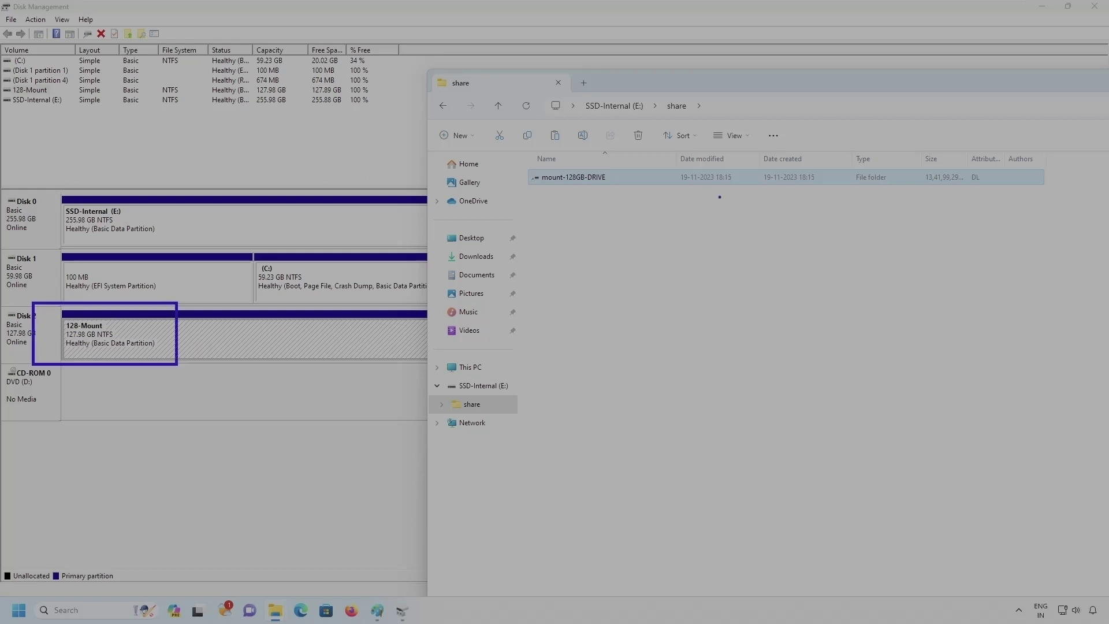
{"action": "left_click_drag", "start_coordinate": [901, 156], "coordinate": [1005, 195]}
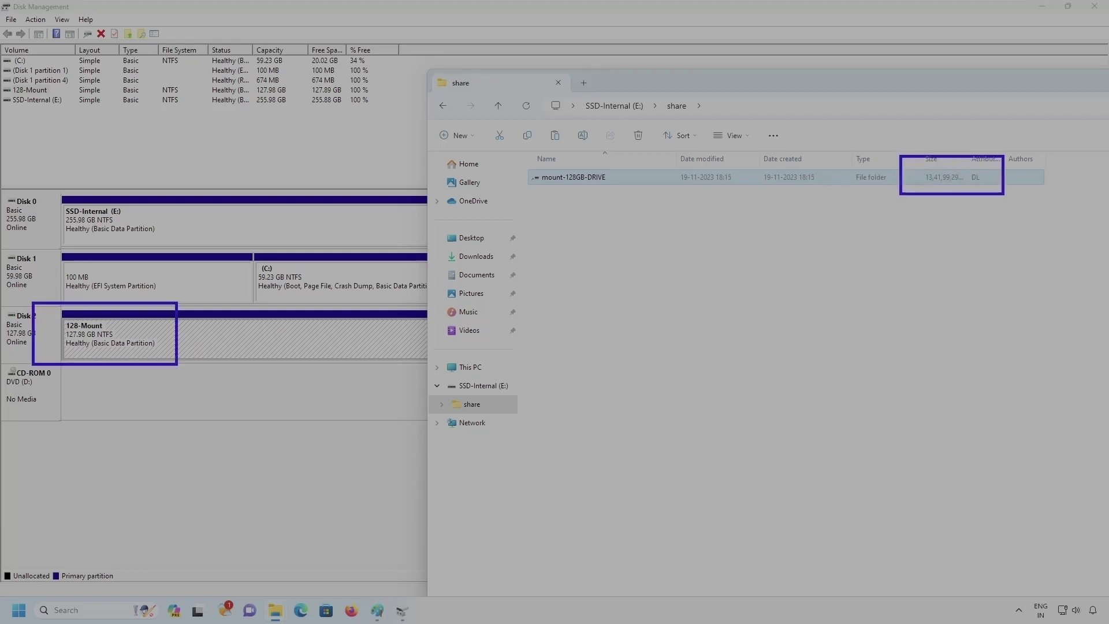
{"action": "key", "text": "Escape"}
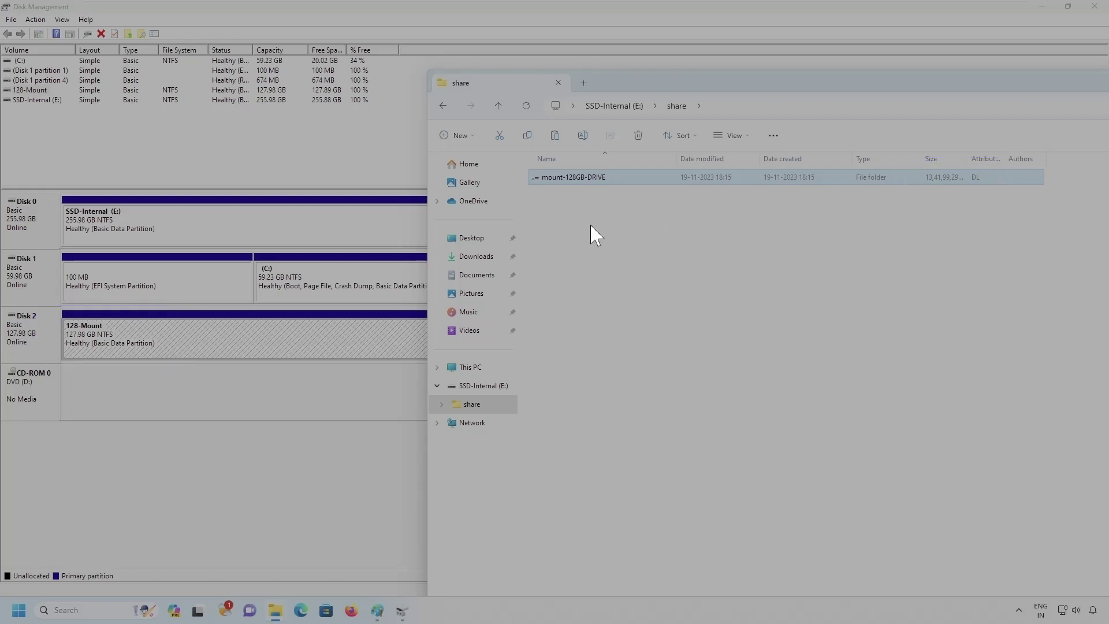
{"action": "left_click", "coordinate": [576, 232]}
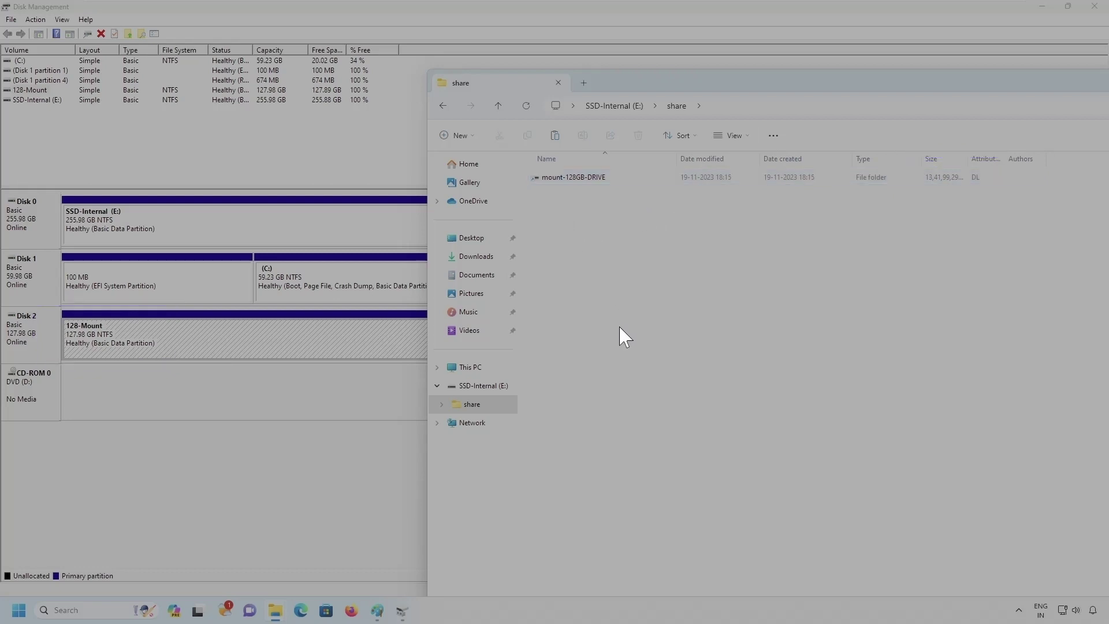
{"action": "double_click", "coordinate": [572, 180]}
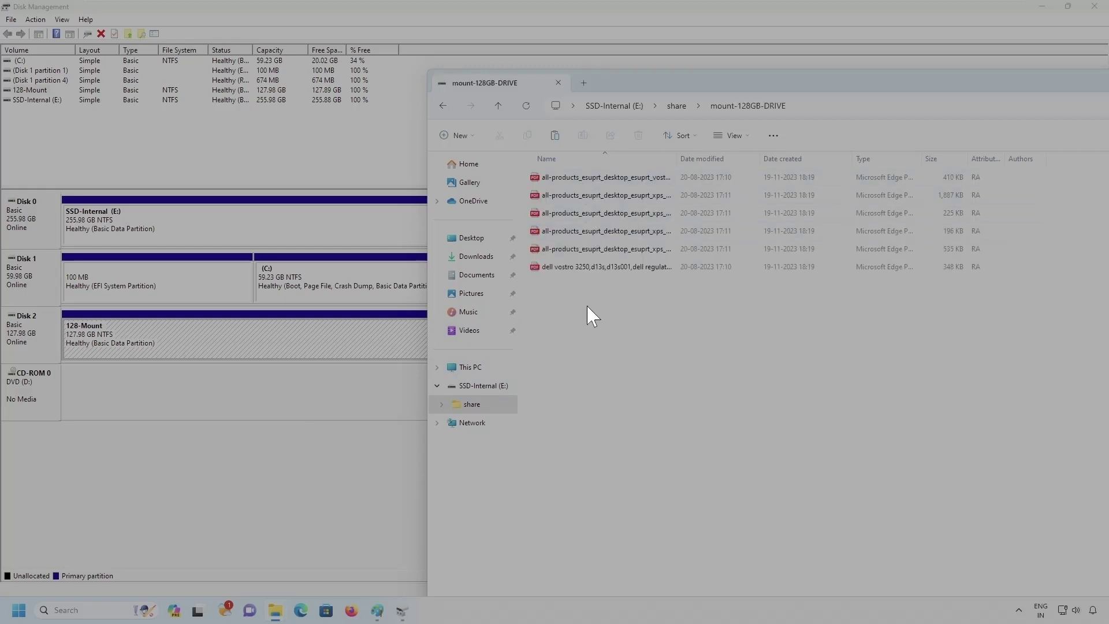
- Permanently delete the mount-128GB-DRIVE folder from the share folder on SSD-Internal (E:)
{"action": "left_click", "coordinate": [675, 109]}
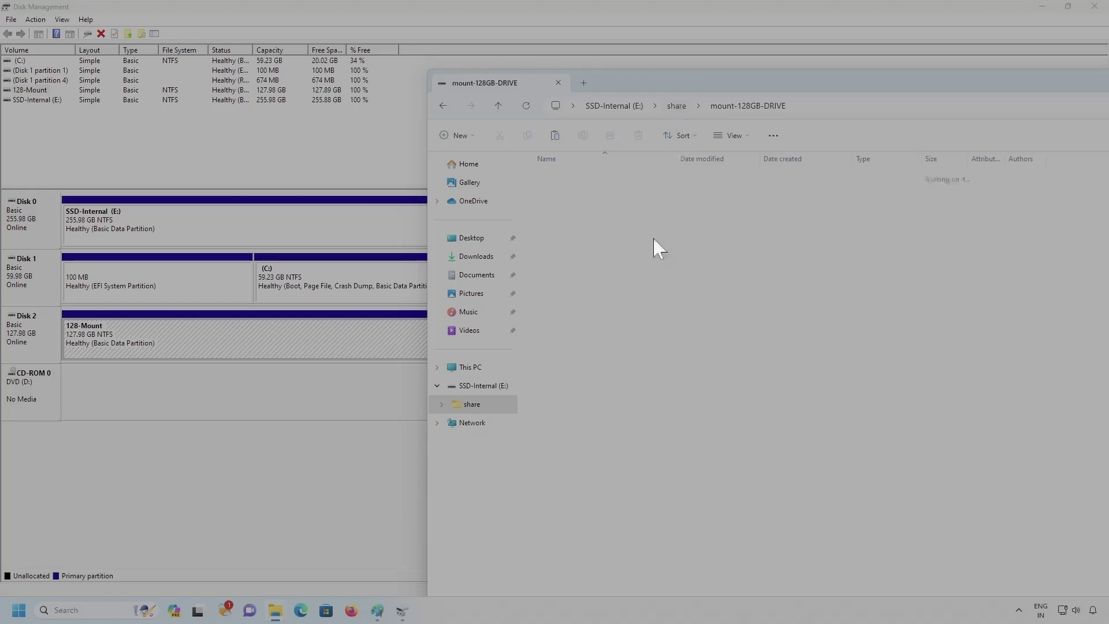
{"action": "left_click", "coordinate": [571, 180]}
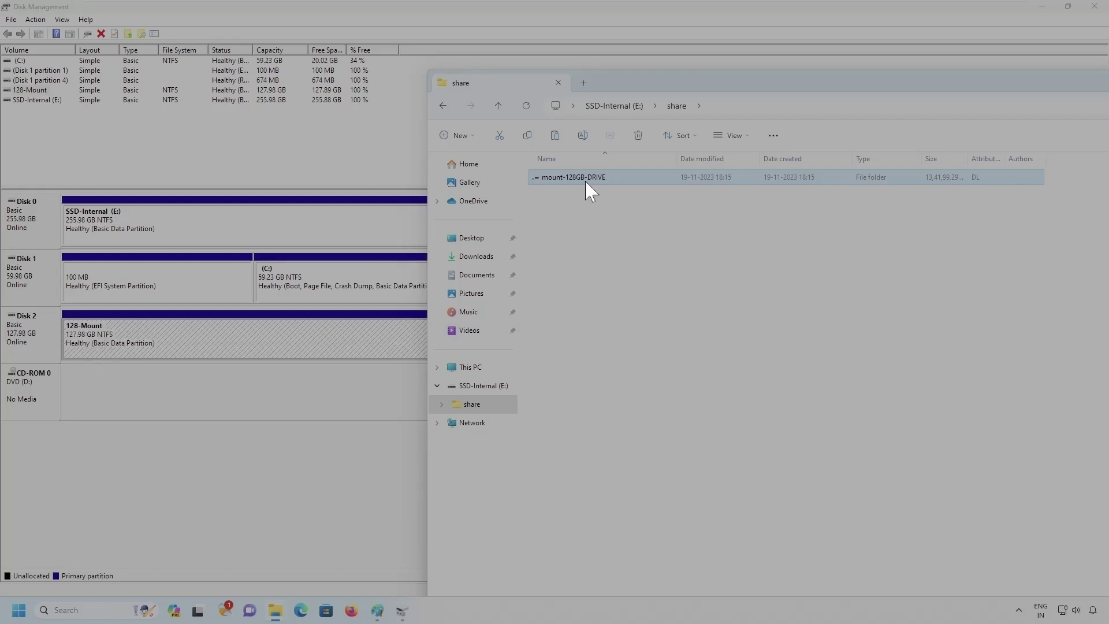
{"action": "mouse_move", "coordinate": [582, 186]}
{"action": "key", "text": "shift+Delete"}
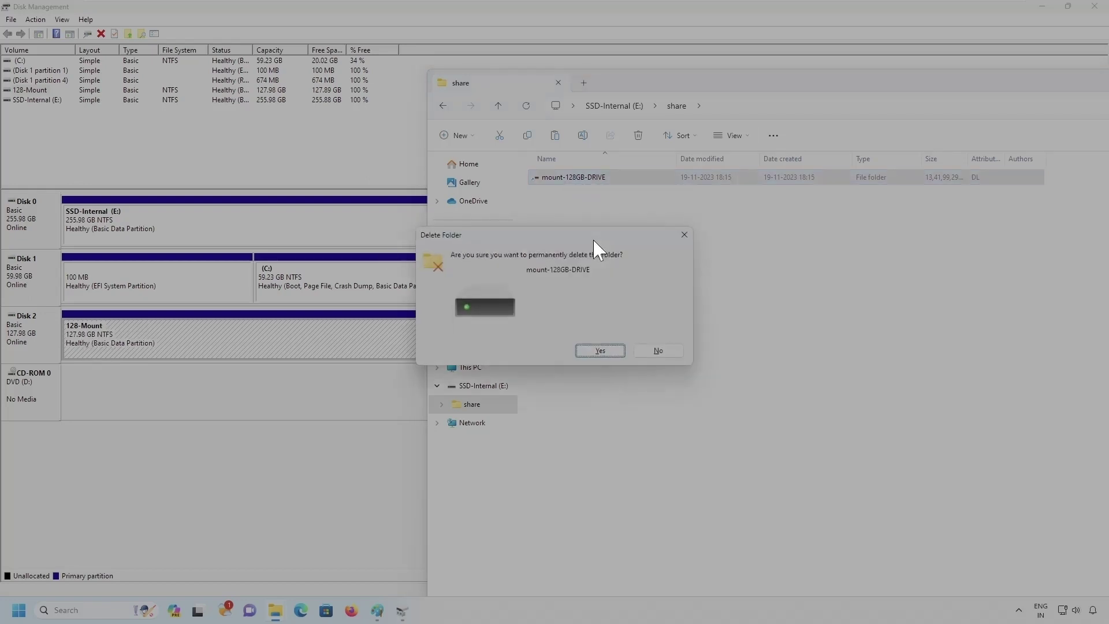
{"action": "key", "text": "Return"}
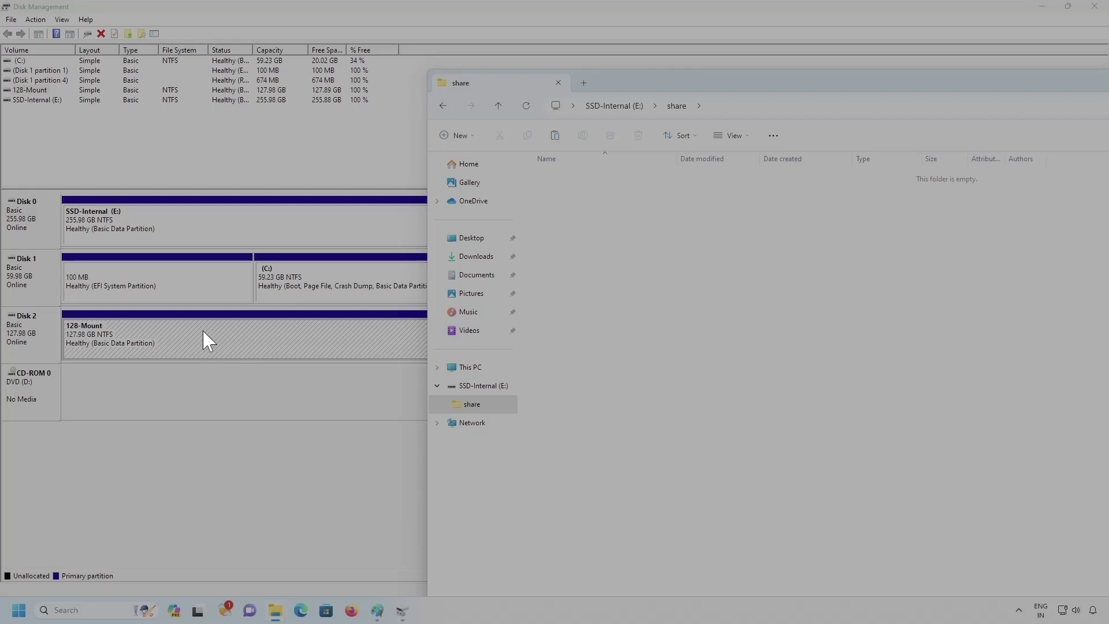
- Assign drive letter F to the 128-Mount volume on Disk 2 in Disk Management
{"action": "right_click", "coordinate": [163, 339]}
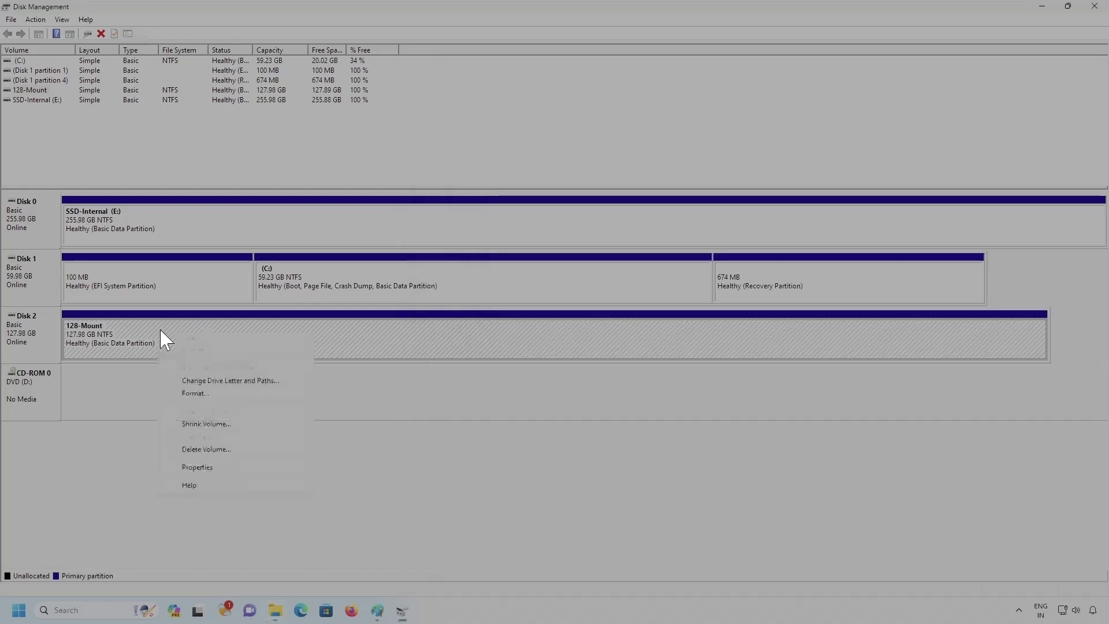
{"action": "left_click", "coordinate": [214, 382]}
{"action": "left_click", "coordinate": [476, 337]}
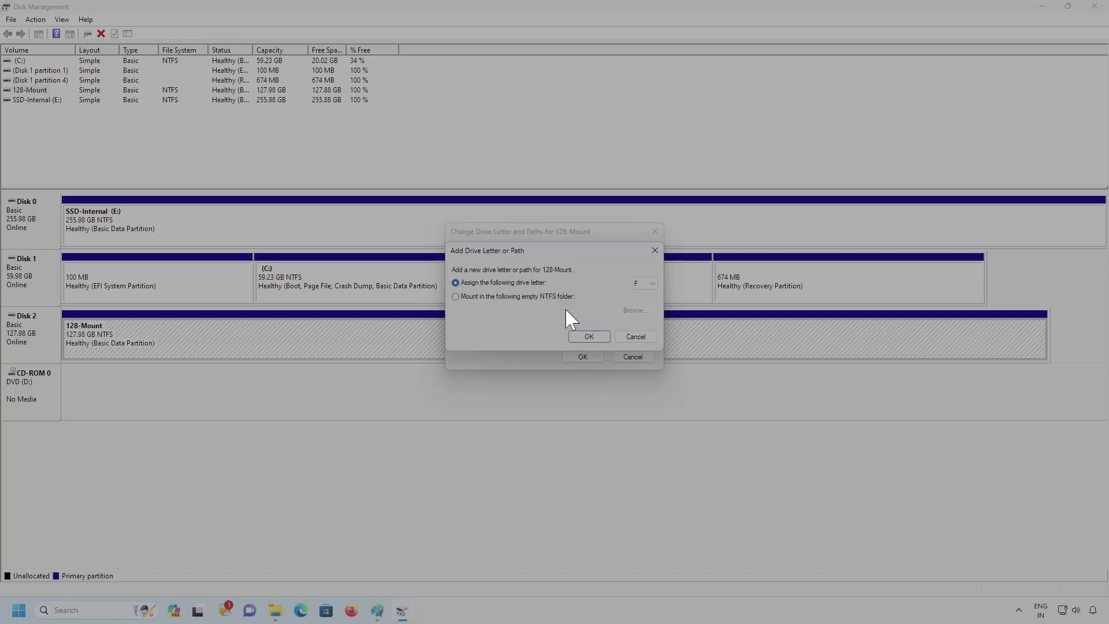
{"action": "left_click", "coordinate": [585, 337]}
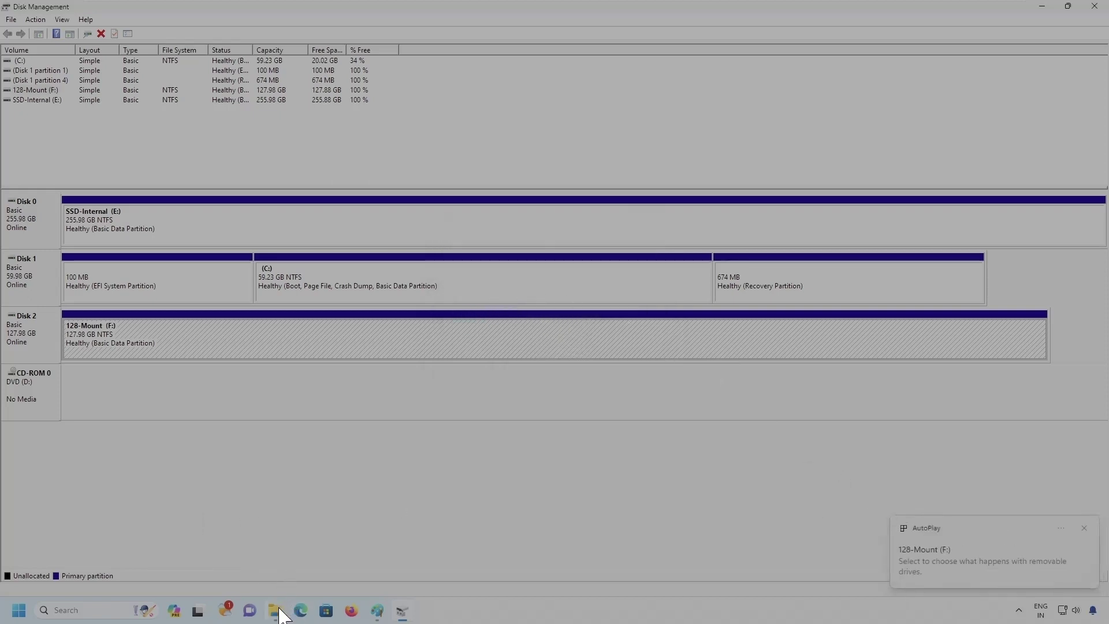
- Switch to File Explorer and check the files on 128-Mount (F:) after viewing the root of SSD-Internal (E:)
{"action": "mouse_move", "coordinate": [283, 613]}
{"action": "left_click", "coordinate": [332, 565]}
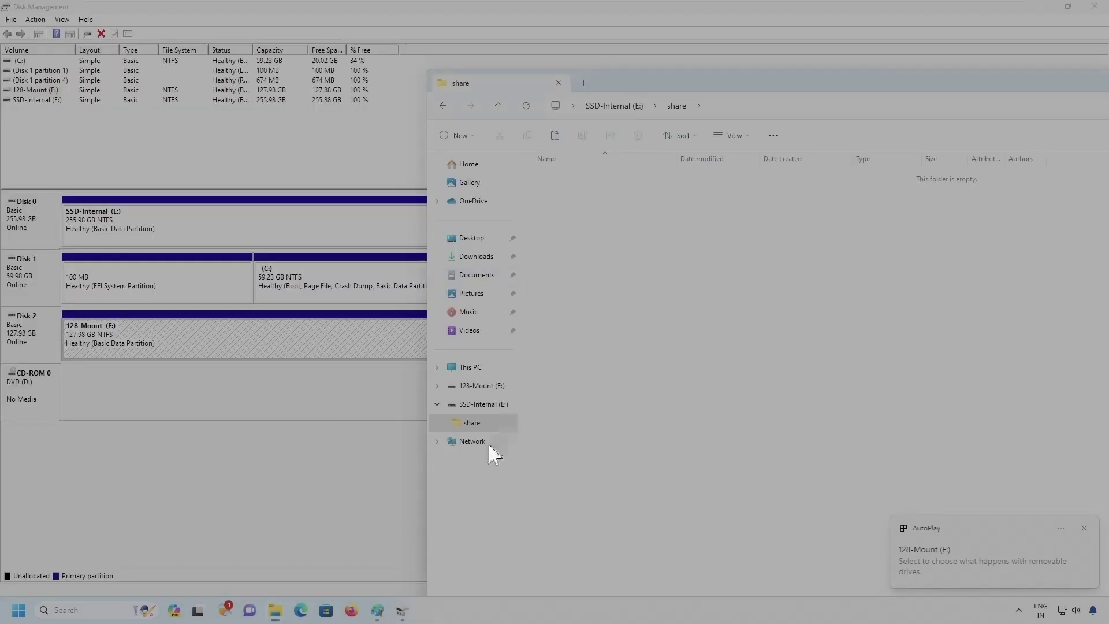
{"action": "left_click", "coordinate": [488, 406]}
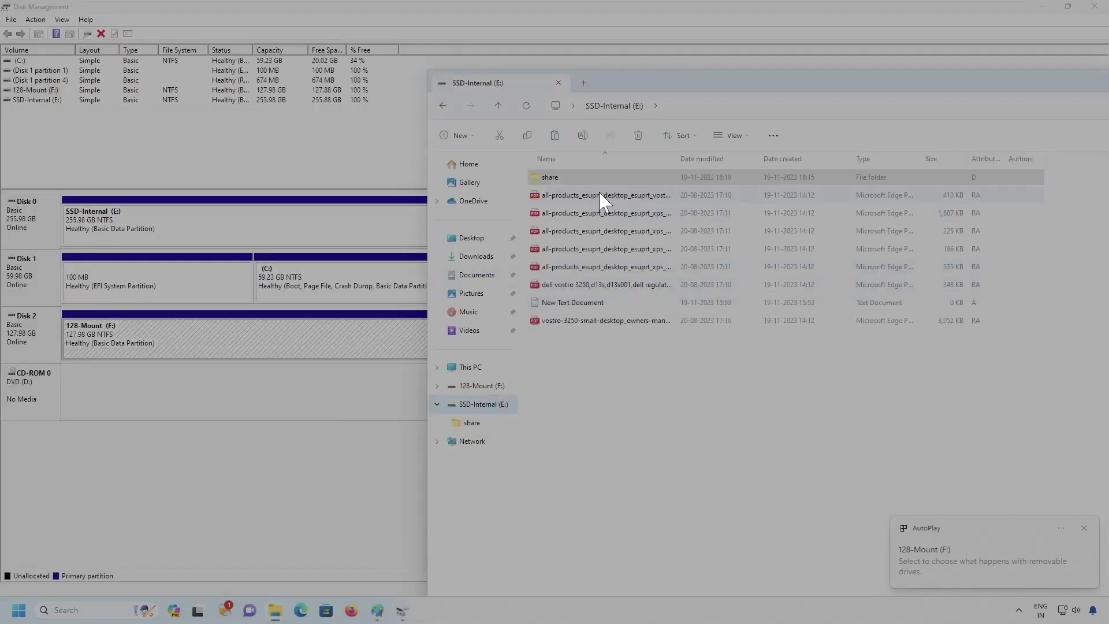
{"action": "left_click", "coordinate": [481, 386]}
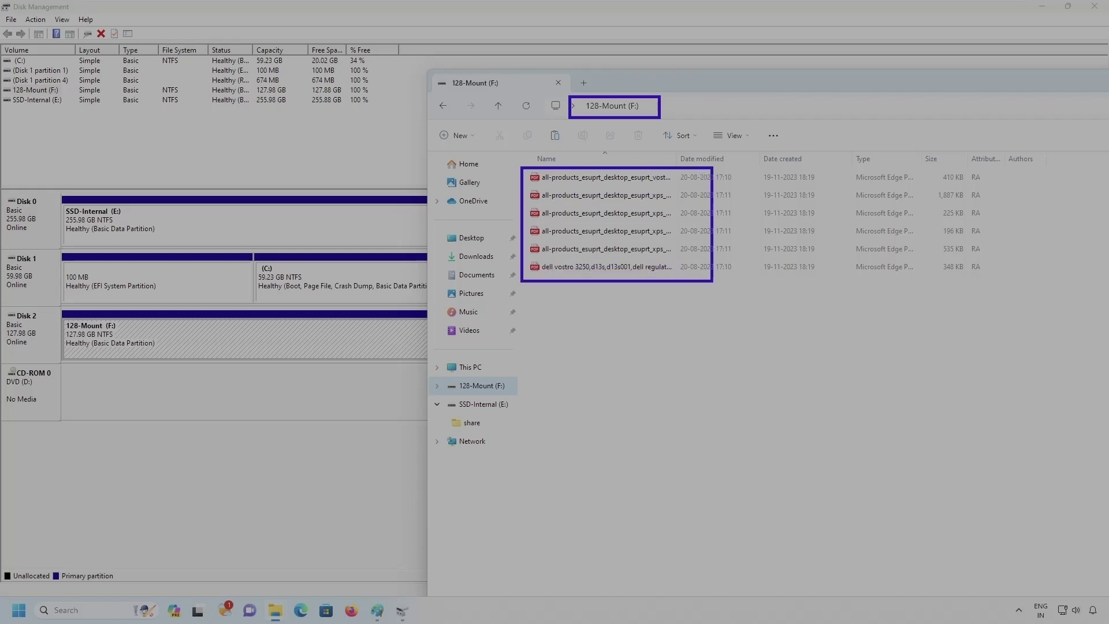
- Return to Disk Management and remove drive letter F from the 128-Mount volume on Disk 2
{"action": "left_click", "coordinate": [306, 373]}
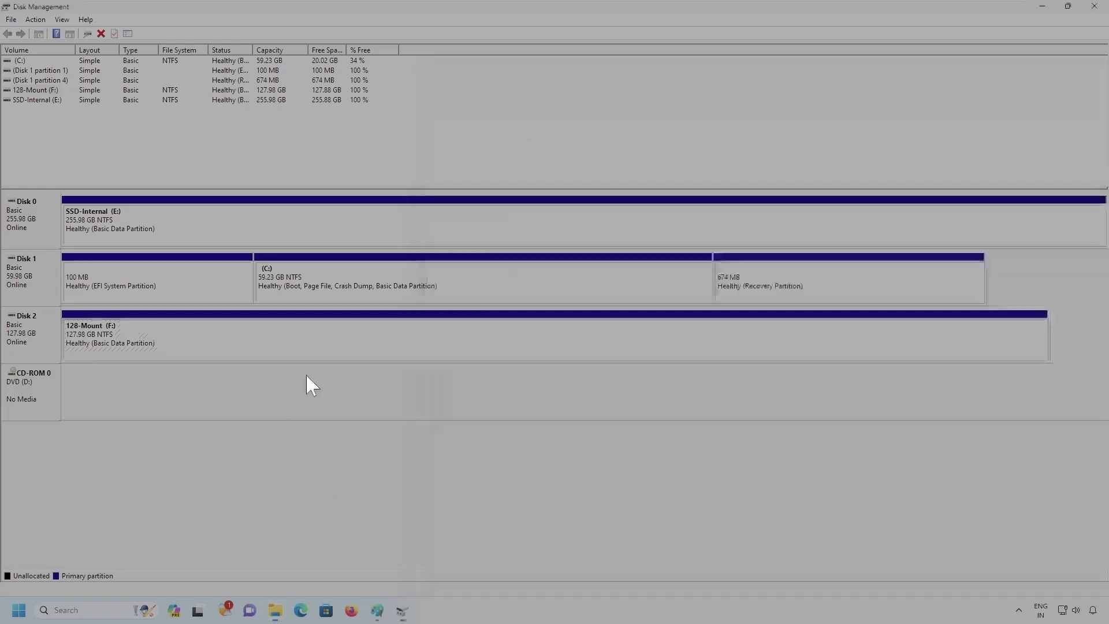
{"action": "right_click", "coordinate": [323, 342]}
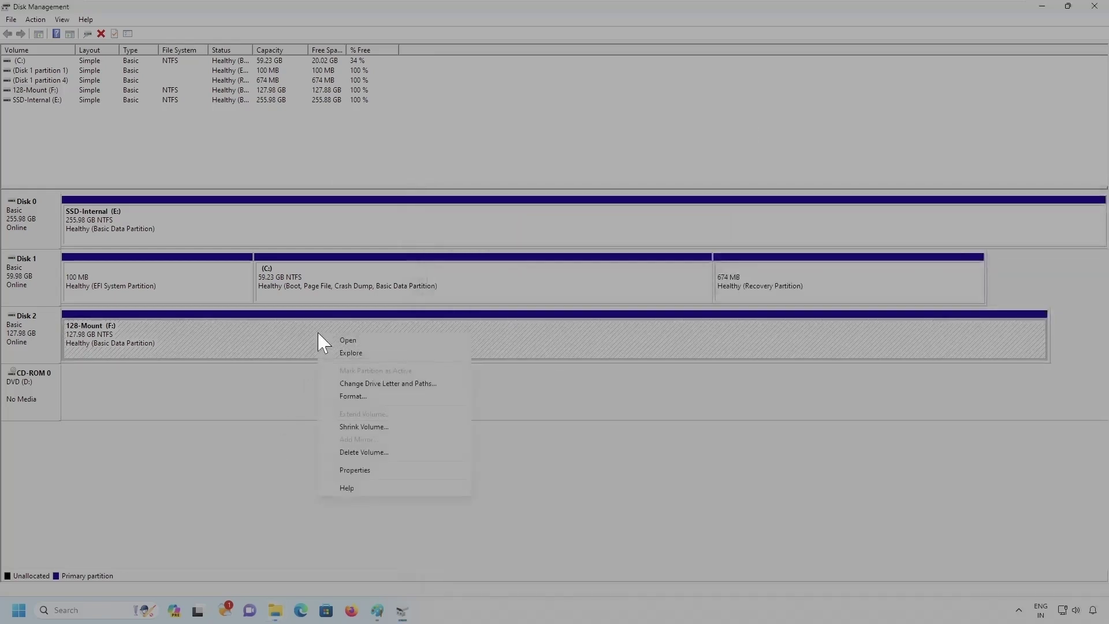
{"action": "left_click", "coordinate": [370, 383]}
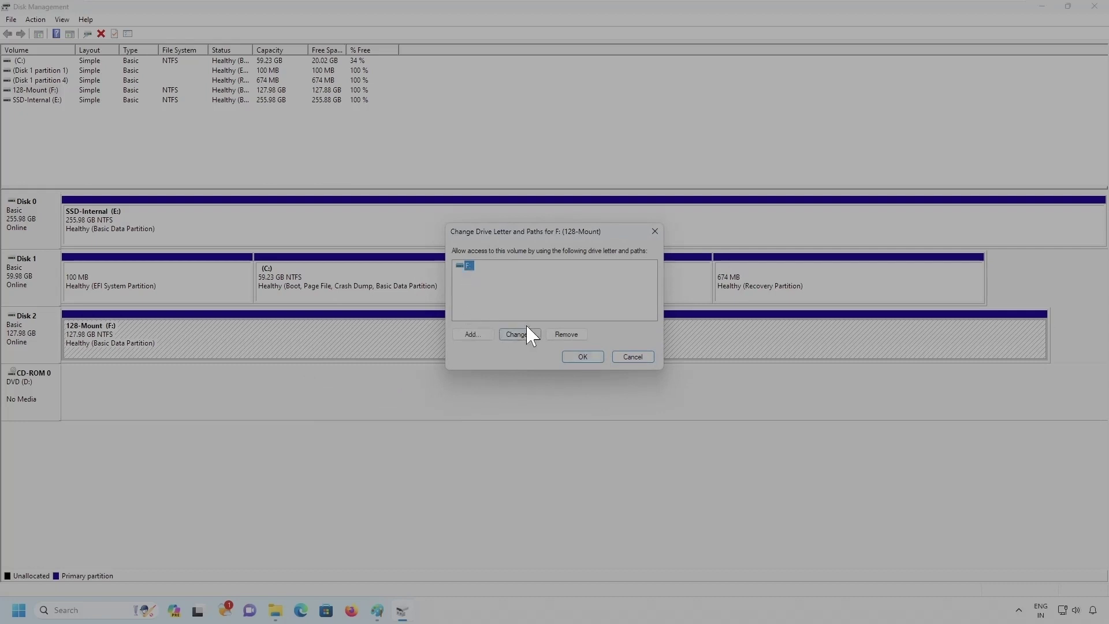
{"action": "left_click", "coordinate": [571, 335]}
{"action": "left_click", "coordinate": [599, 344]}
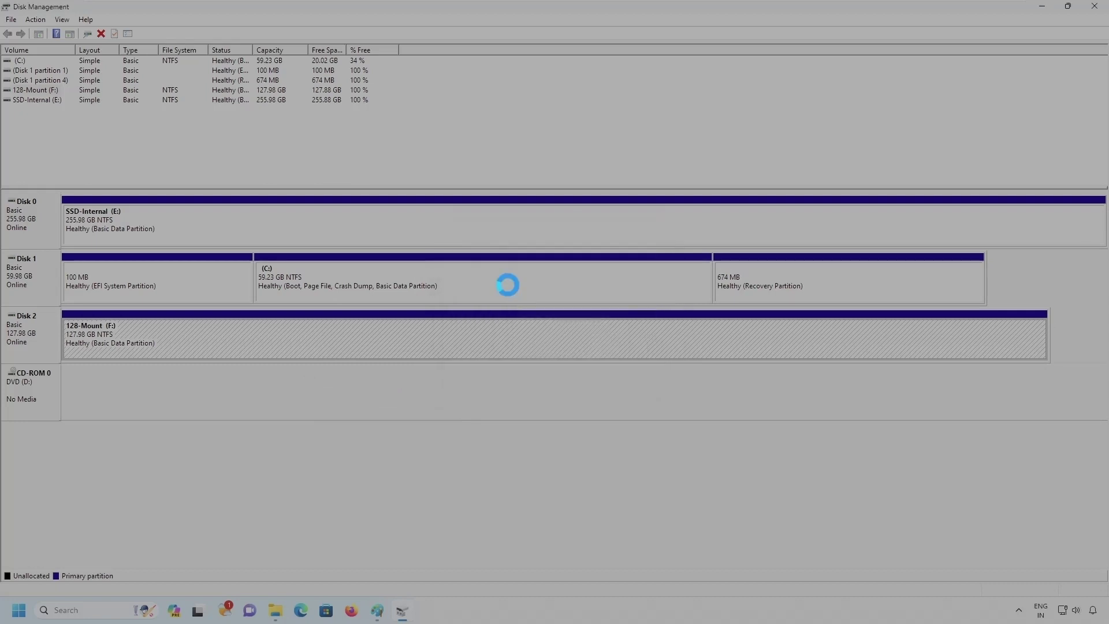
- Mount the 128-Mount volume in a new empty NTFS folder named mount01 inside E:\share
{"action": "right_click", "coordinate": [275, 331]}
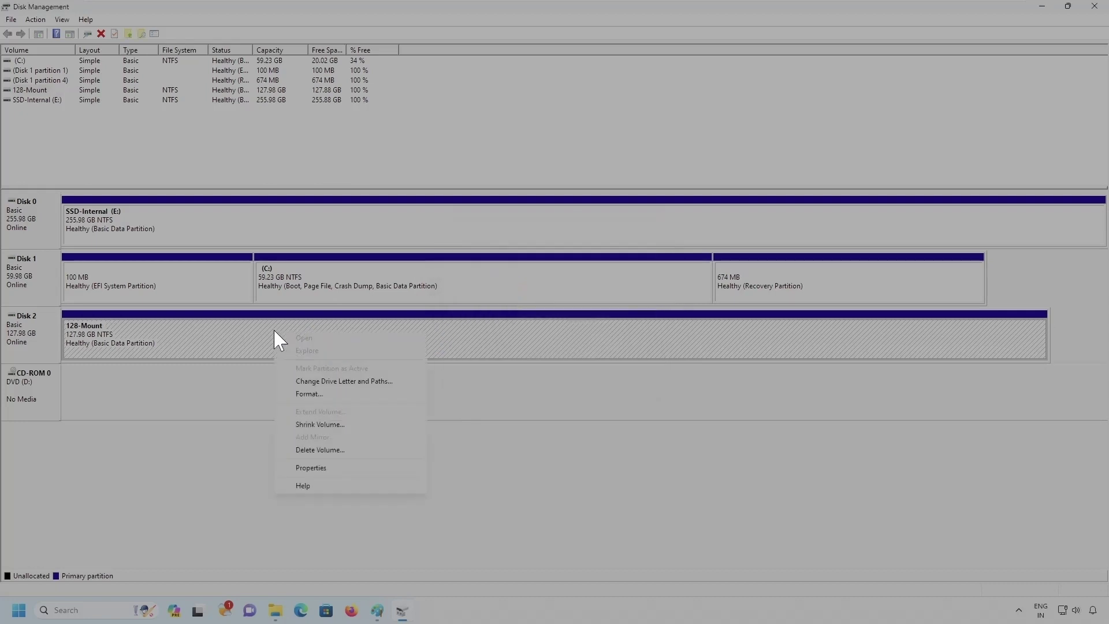
{"action": "left_click", "coordinate": [329, 382]}
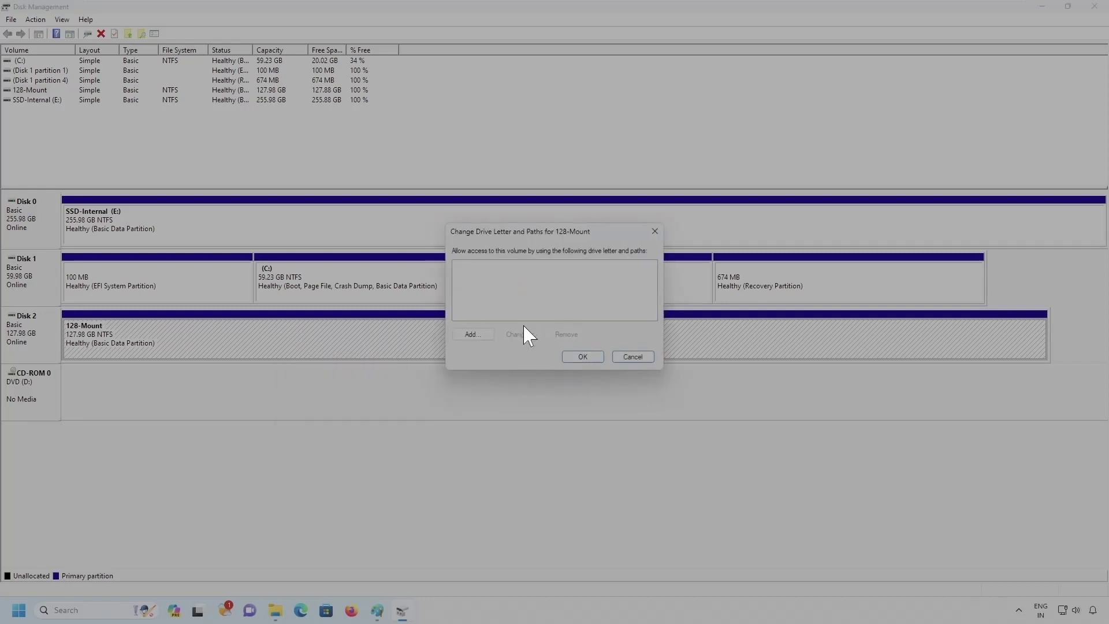
{"action": "left_click", "coordinate": [474, 334]}
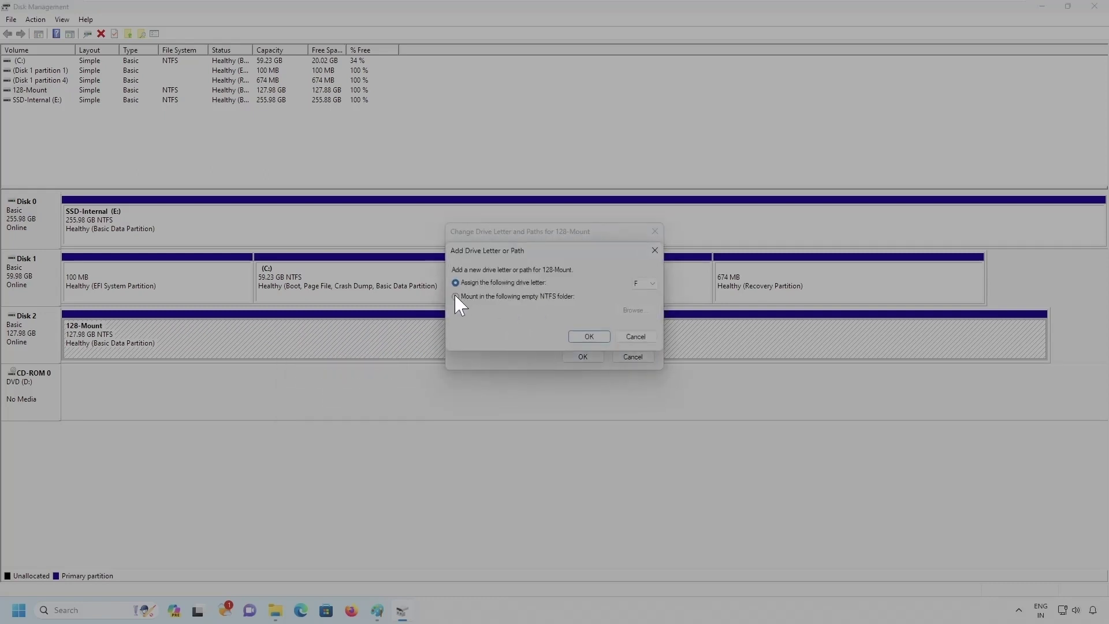
{"action": "left_click", "coordinate": [456, 296]}
{"action": "left_click", "coordinate": [635, 311]}
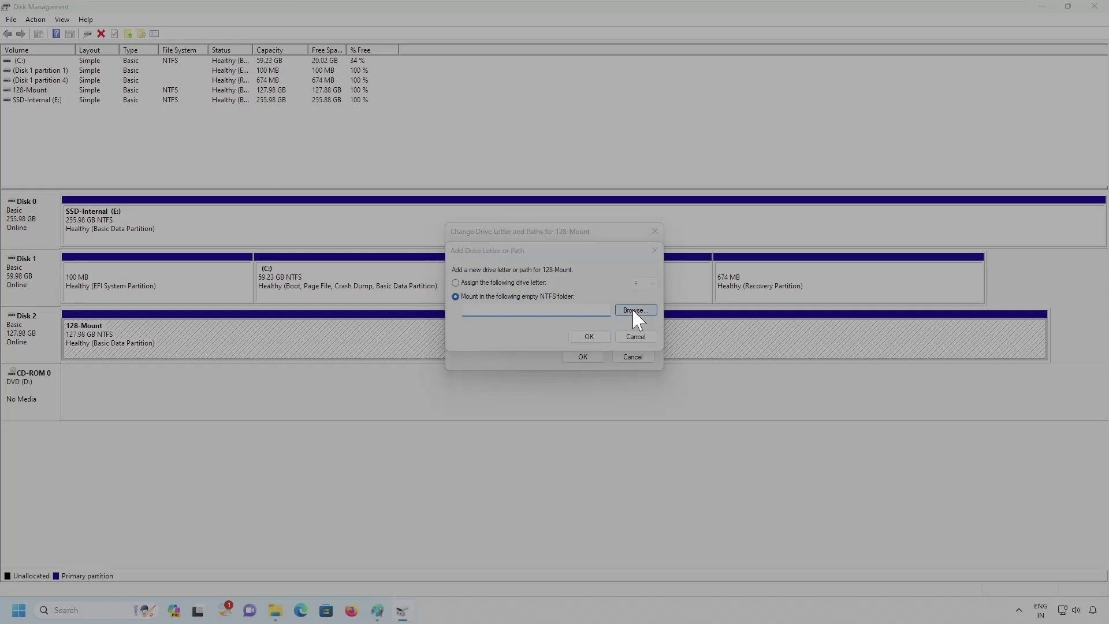
{"action": "left_click", "coordinate": [469, 300]}
{"action": "left_click", "coordinate": [504, 320]}
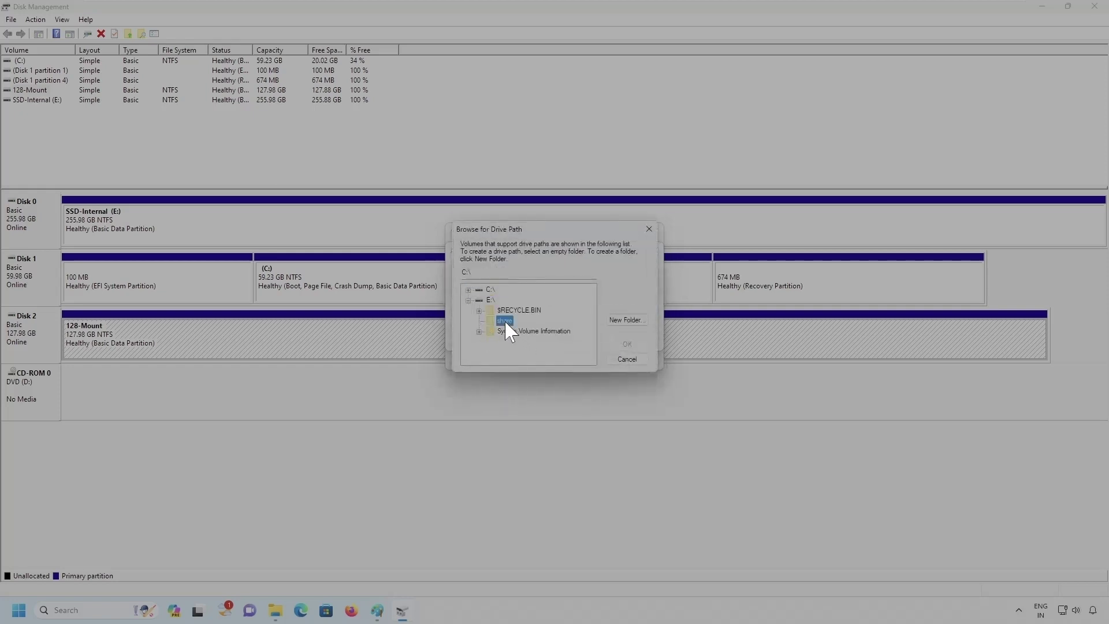
{"action": "left_click", "coordinate": [627, 320]}
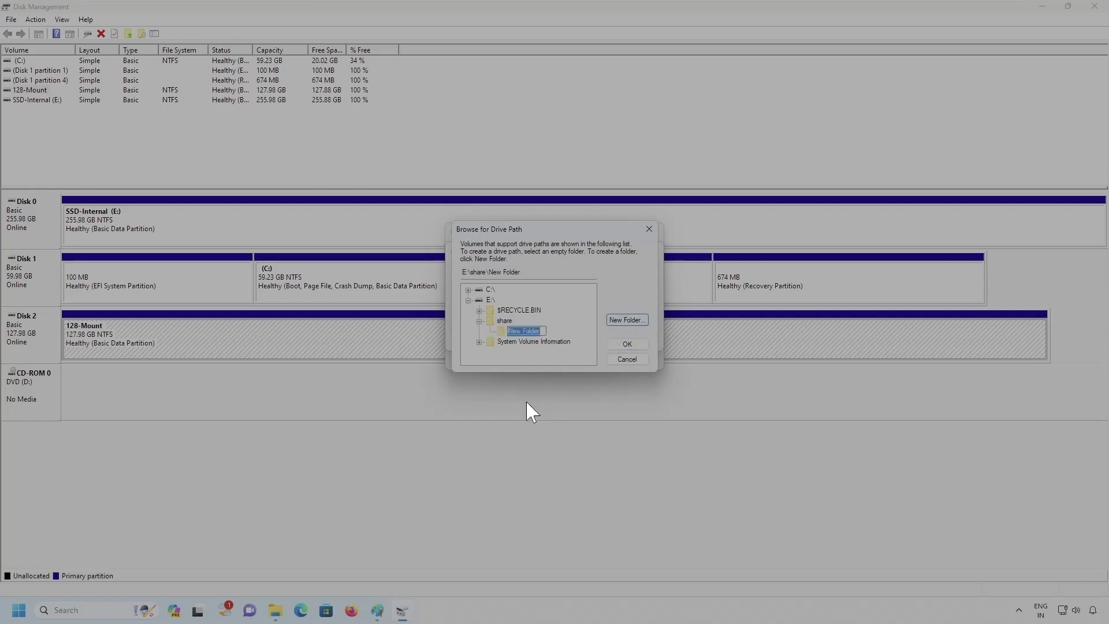
{"action": "type", "text": "mount01"}
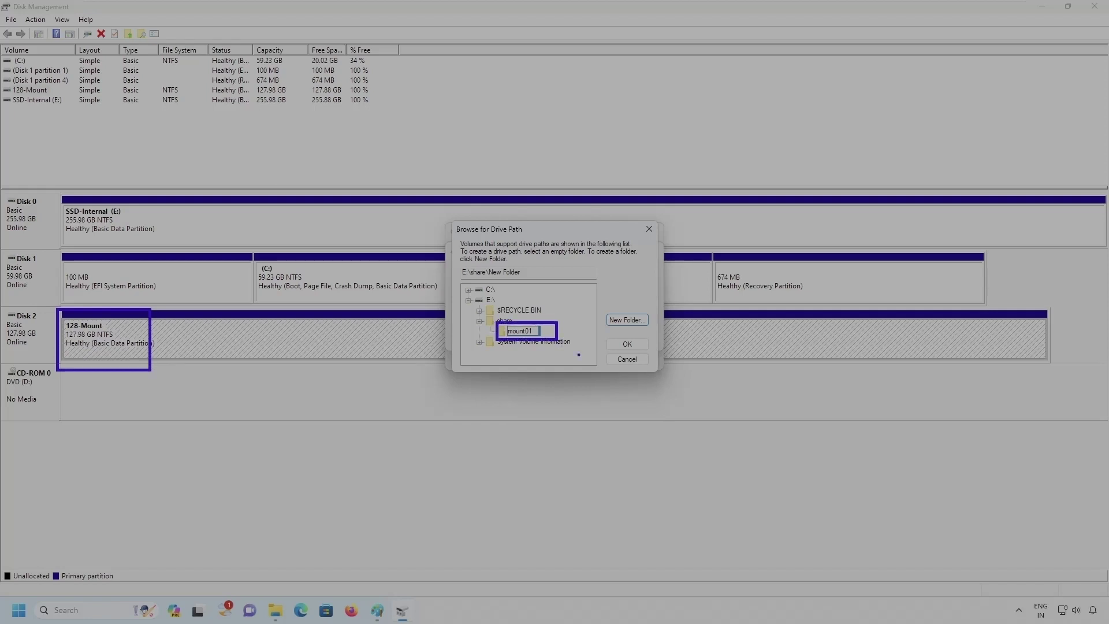
{"action": "left_click", "coordinate": [627, 344]}
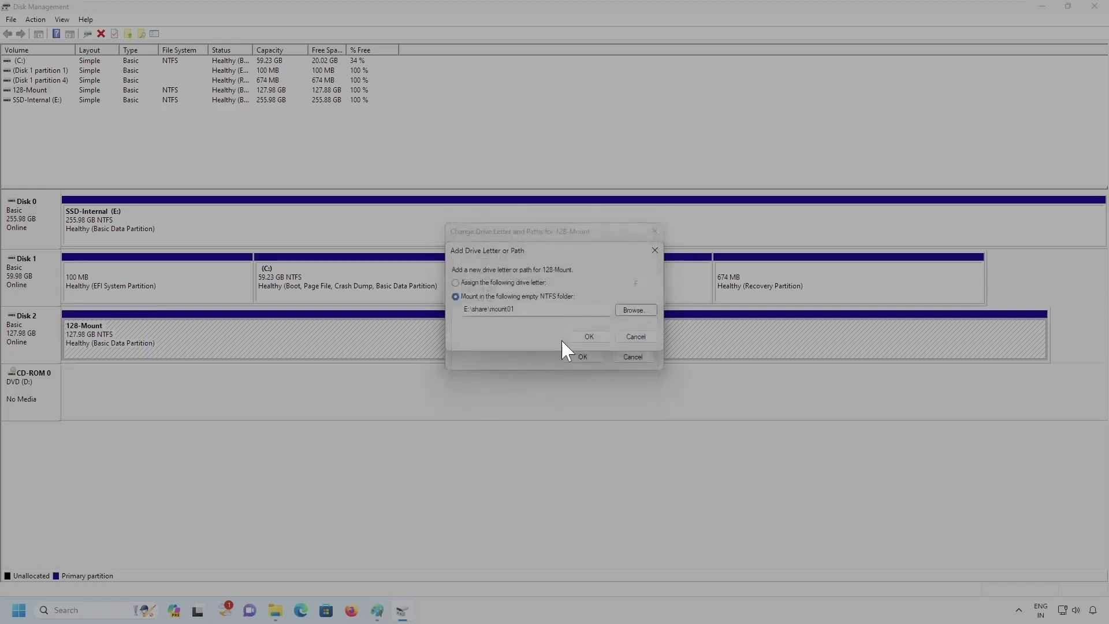
{"action": "left_click", "coordinate": [585, 340]}
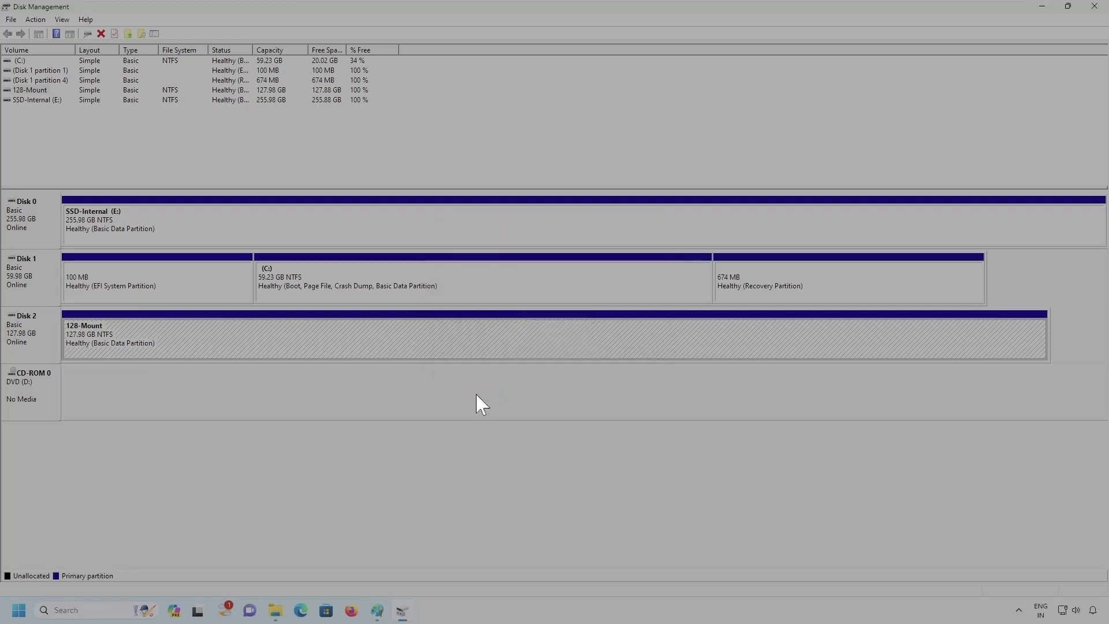
- Switch to File Explorer, open share\mount01 on SSD-Internal (E:) and check all the PDF files inside
{"action": "left_click", "coordinate": [276, 610]}
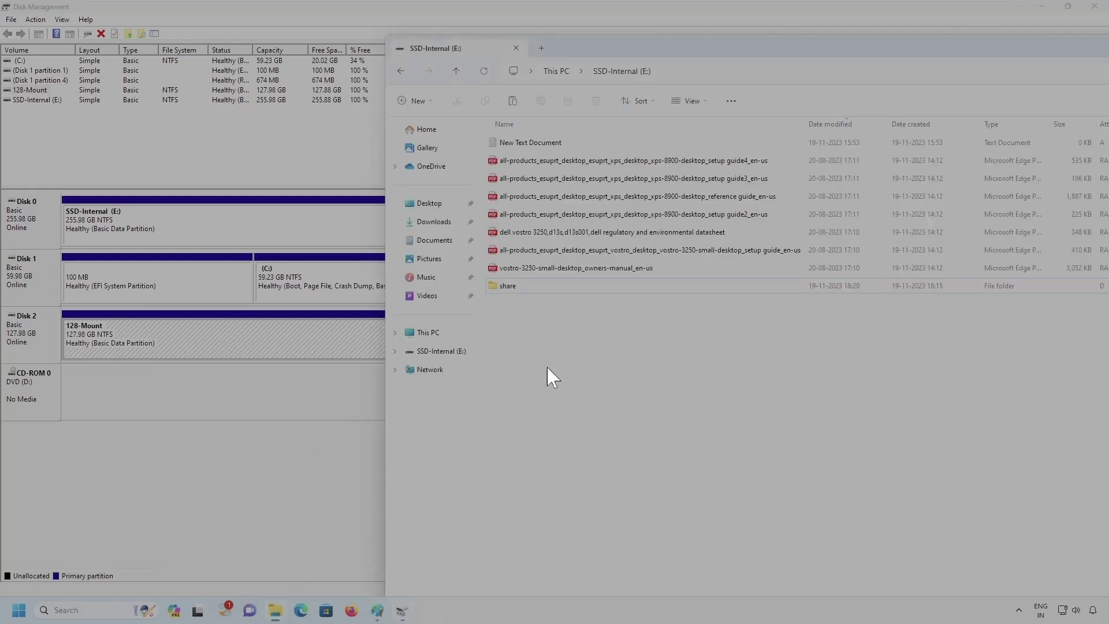
{"action": "left_click", "coordinate": [435, 351]}
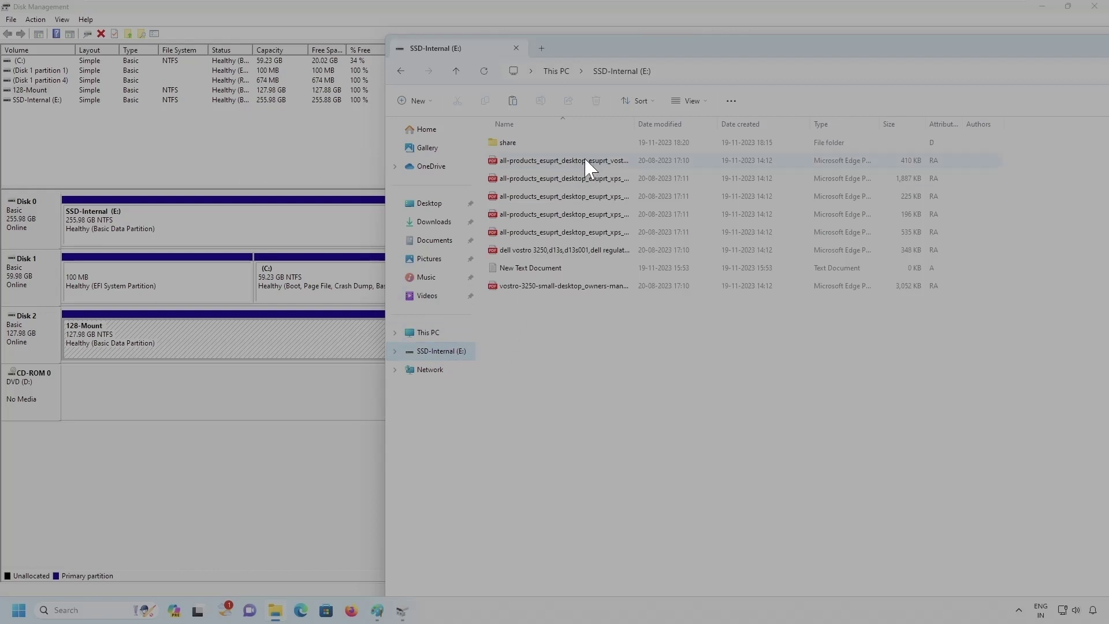
{"action": "double_click", "coordinate": [508, 143]}
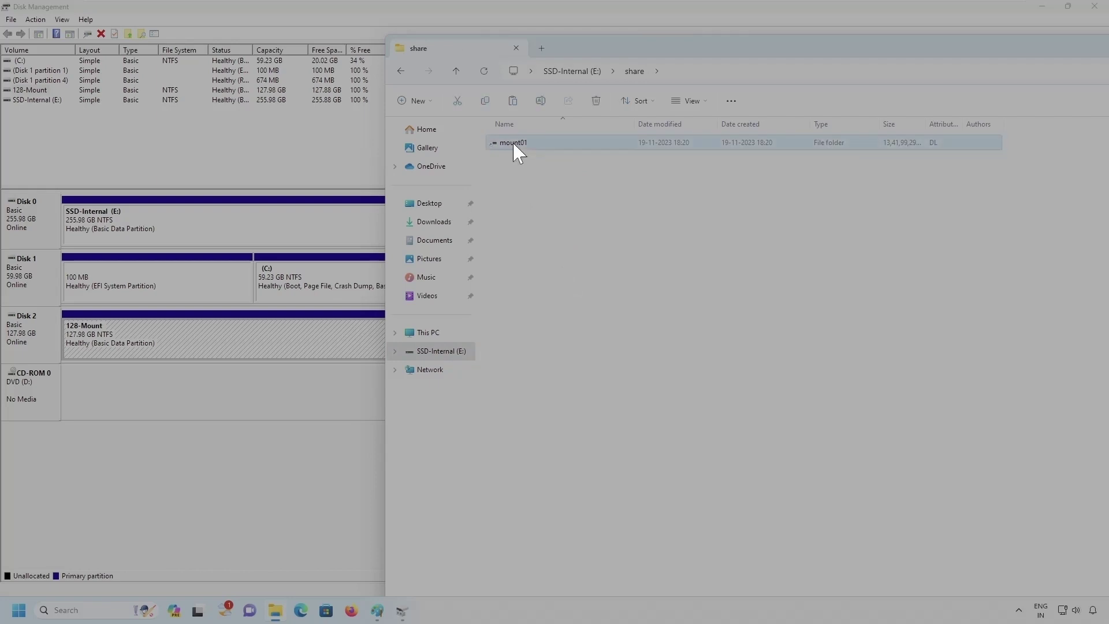
{"action": "double_click", "coordinate": [514, 146]}
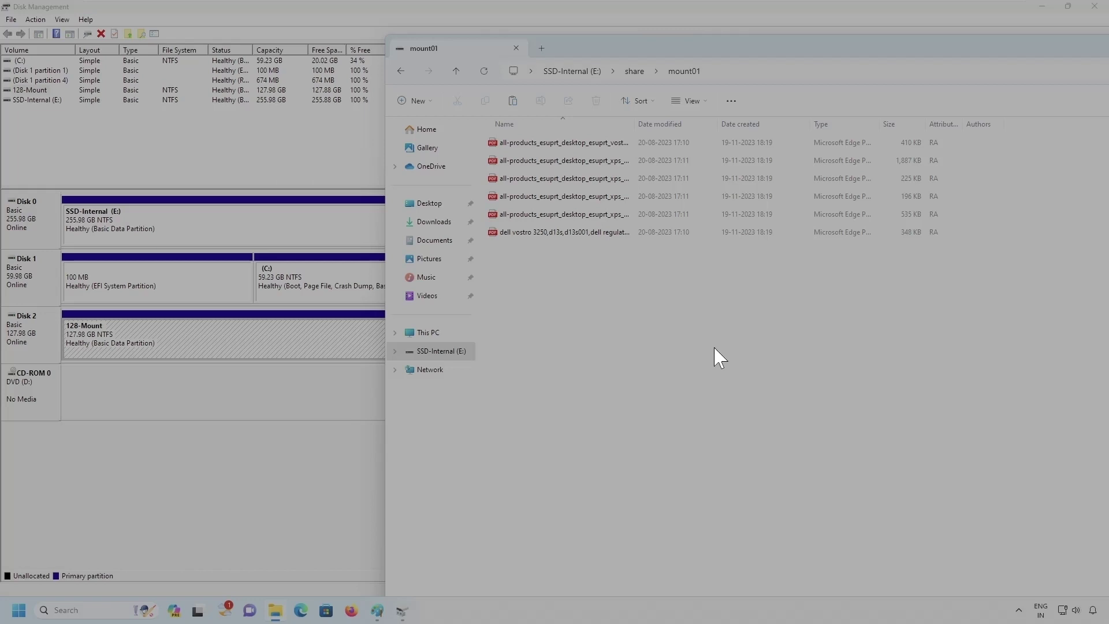
{"action": "key", "text": "ctrl+a"}
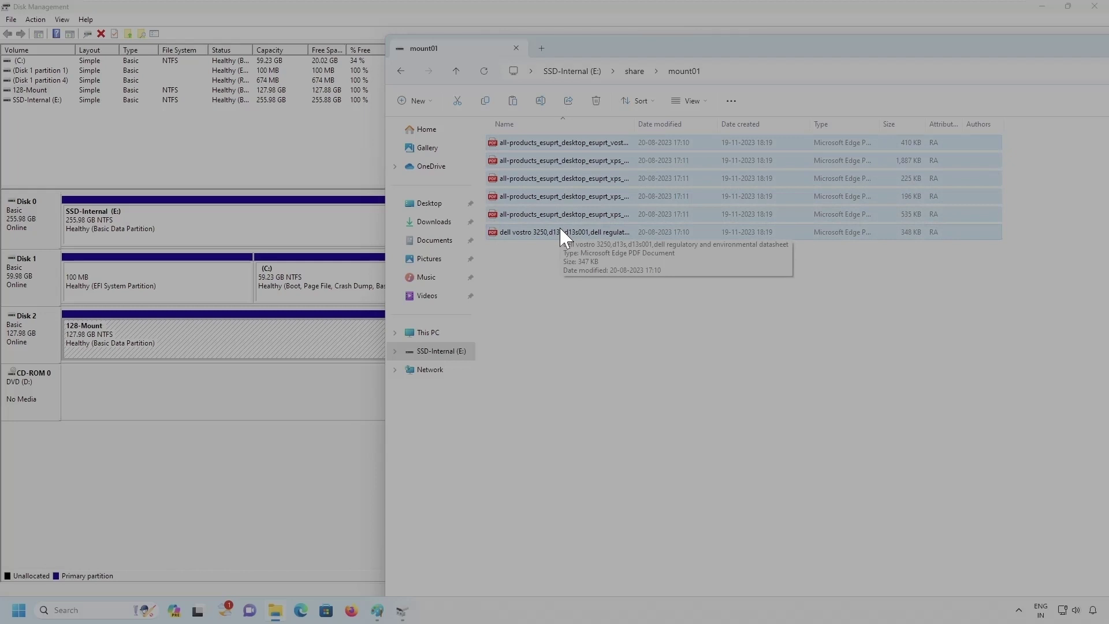
{"action": "key", "text": "Delete"}
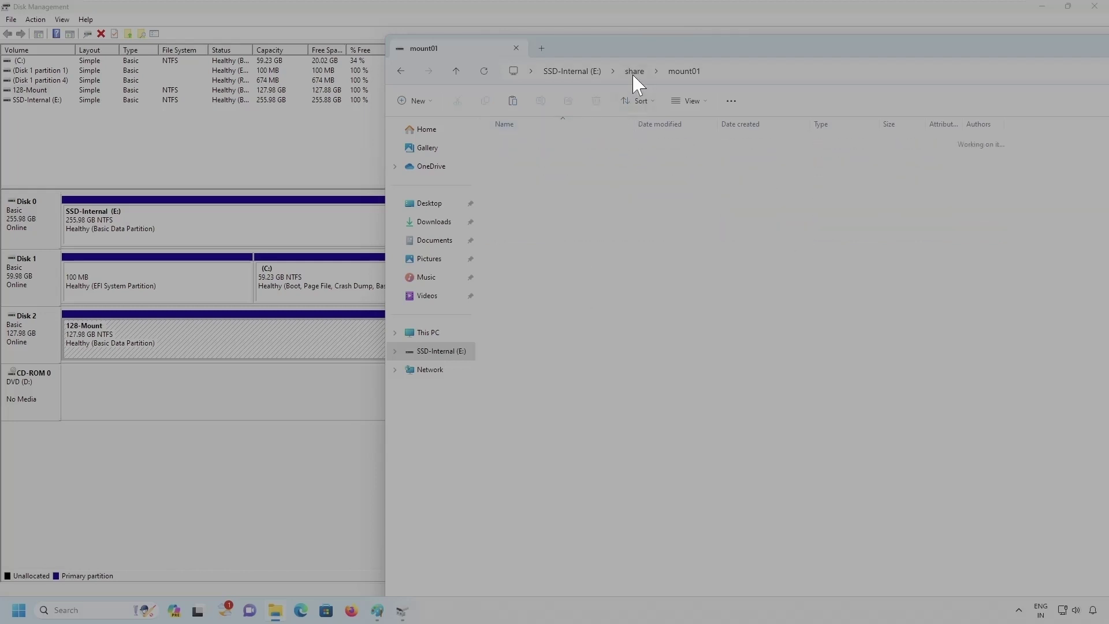
- Go back to the share folder to inspect the mount01 entry, and reopen it with all its PDF files selected
{"action": "left_click", "coordinate": [633, 72]}
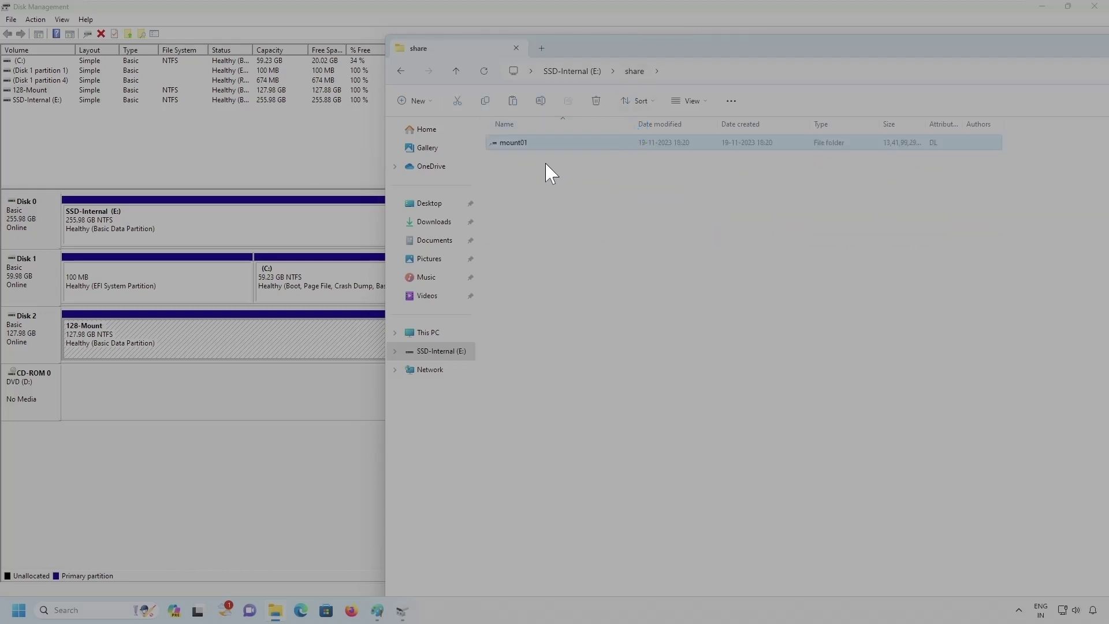
{"action": "left_click", "coordinate": [510, 144]}
{"action": "mouse_move", "coordinate": [485, 136]}
{"action": "left_mouse_down"}
{"action": "mouse_move", "coordinate": [541, 167]}
{"action": "mouse_move", "coordinate": [572, 137]}
{"action": "left_mouse_up"}
{"action": "key", "text": "Escape"}
{"action": "double_click", "coordinate": [514, 145]}
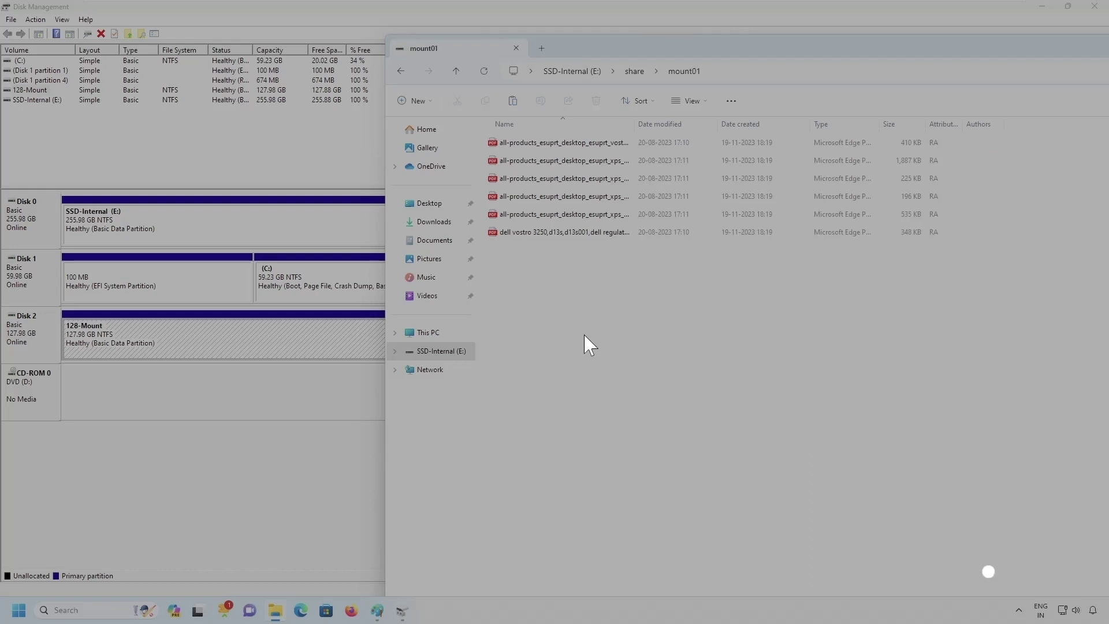
{"action": "key", "text": "ctrl+a"}
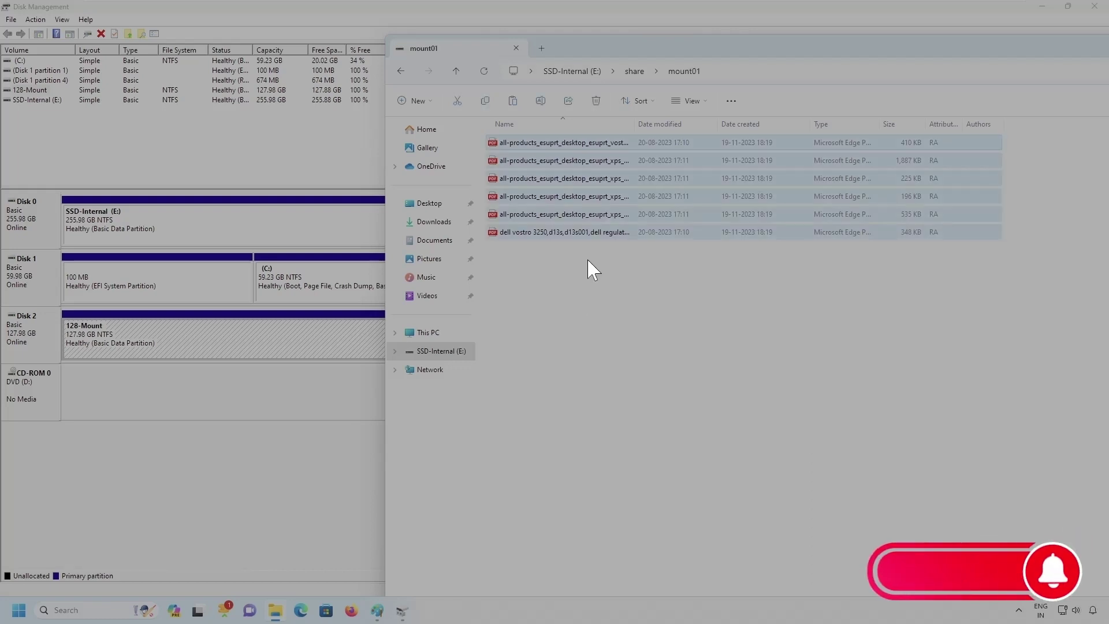